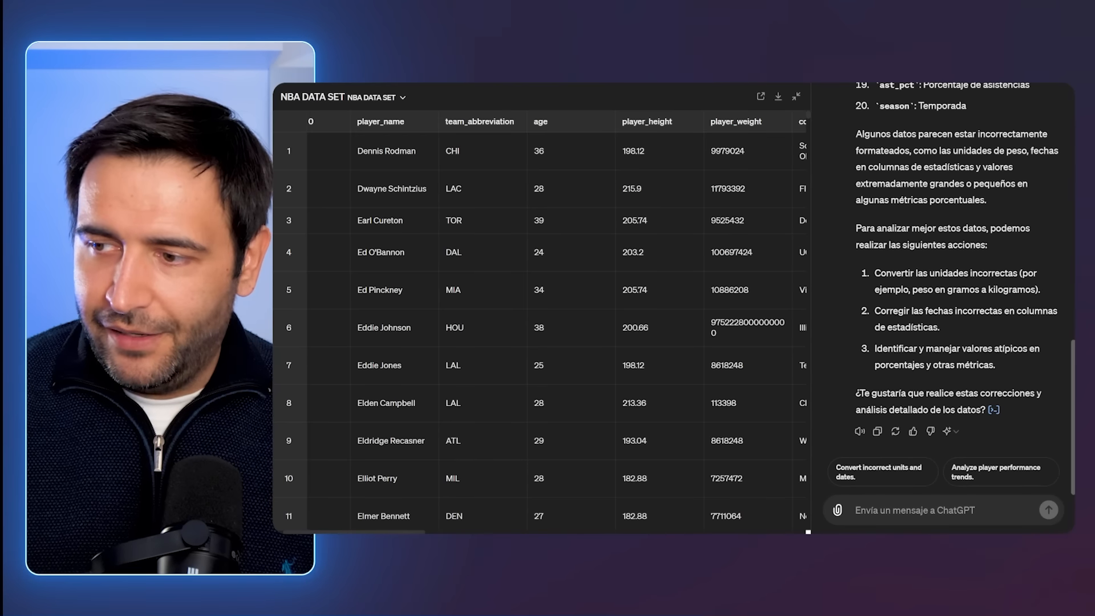
Read through the analysis of the NBA DATA SET file, from the column descriptions to the formatting problems and proposed corrections
scroll(947, 285, "up", 10)
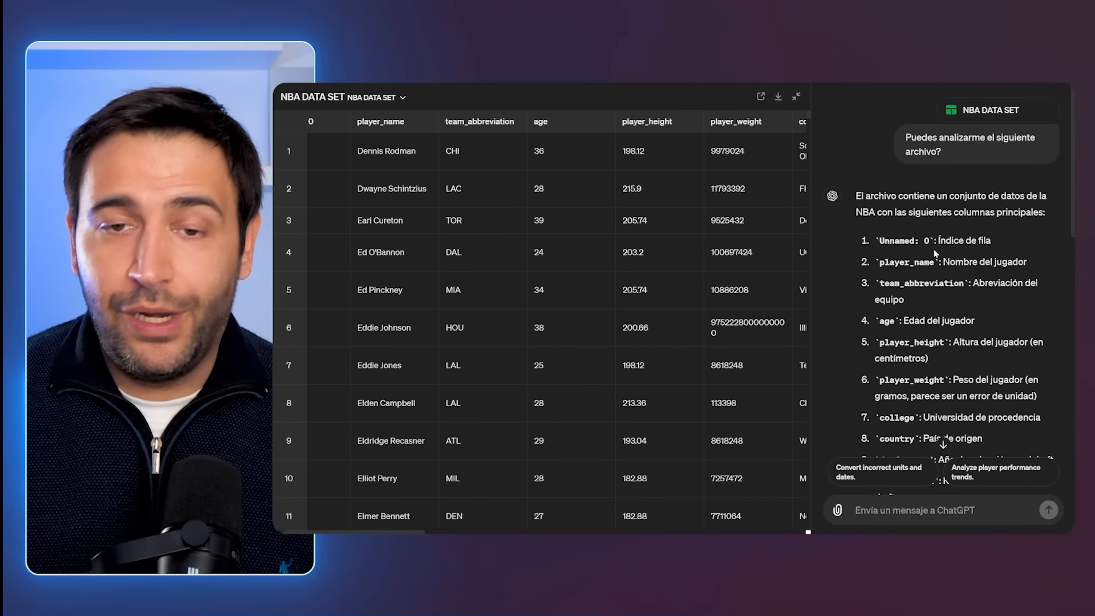
scroll(921, 251, "down", 6)
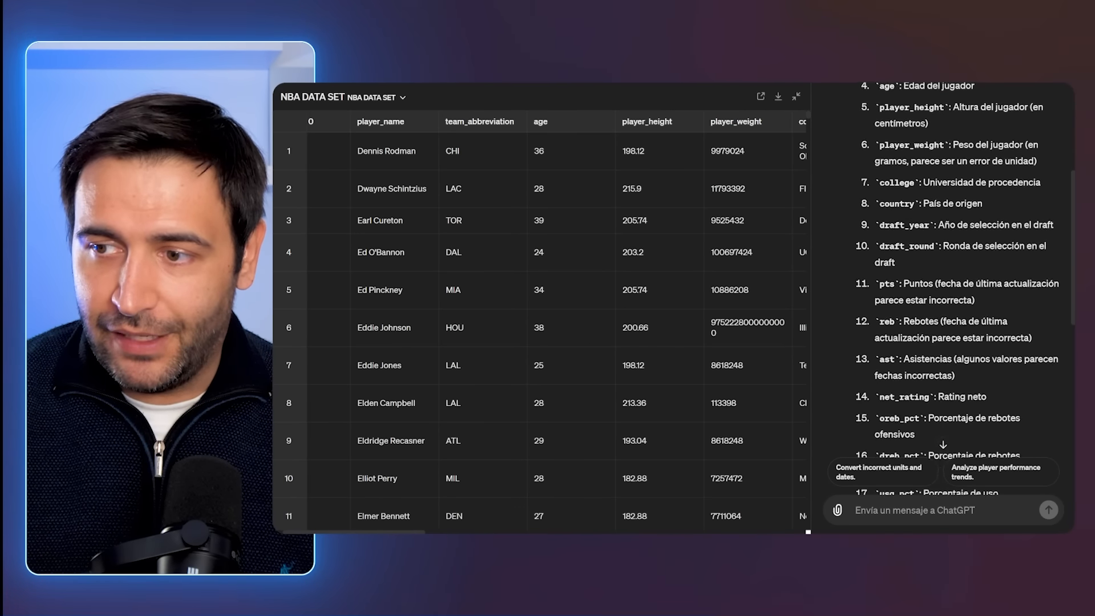
scroll(963, 280, "down", 4)
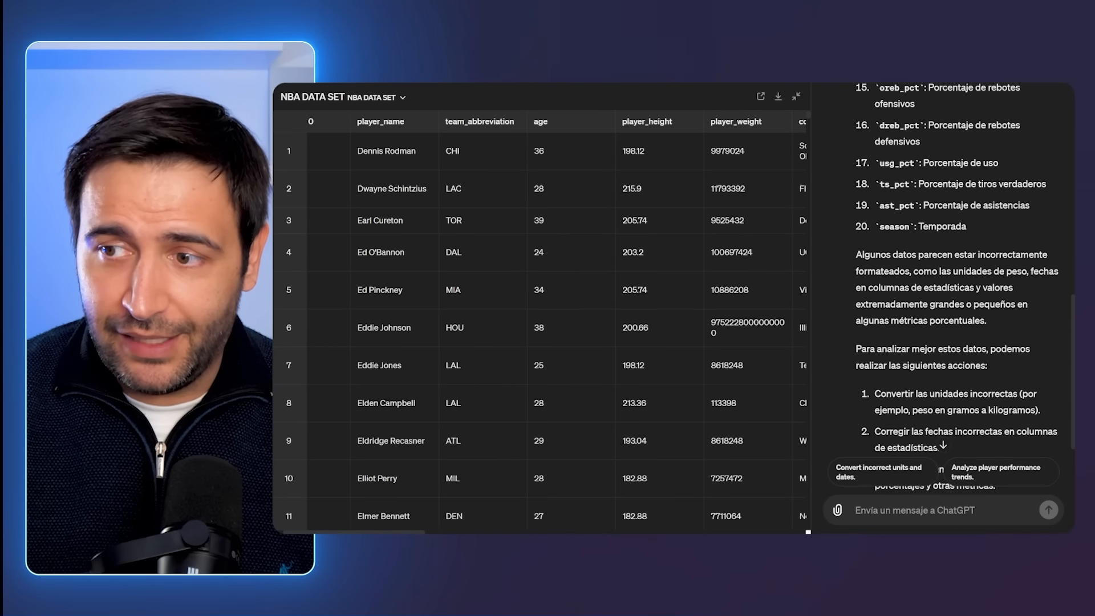
scroll(964, 285, "down", 1)
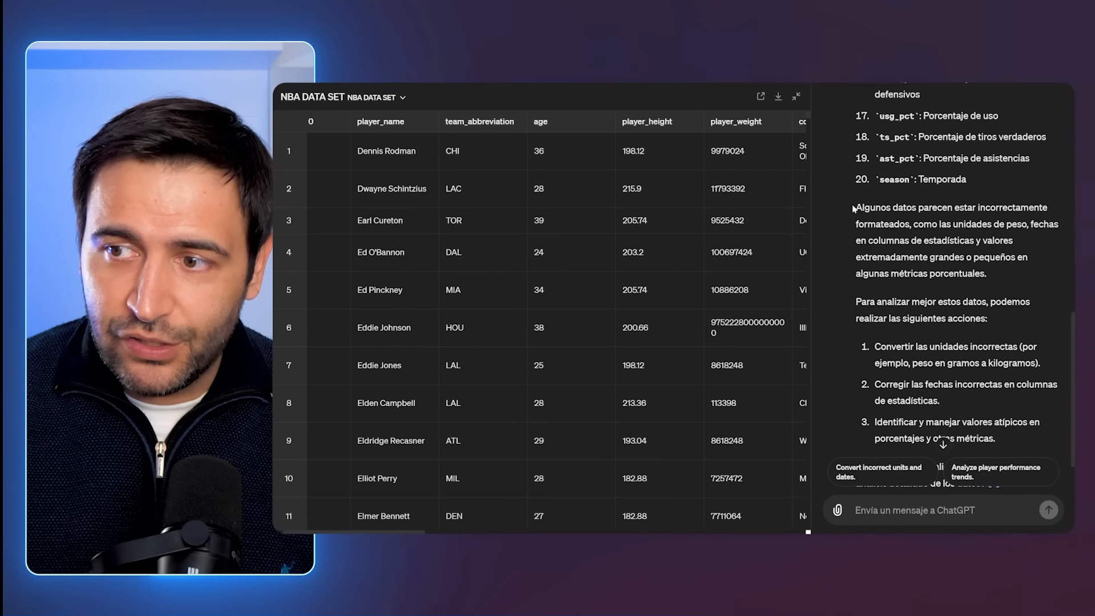
left_click_drag(856, 207, 988, 319)
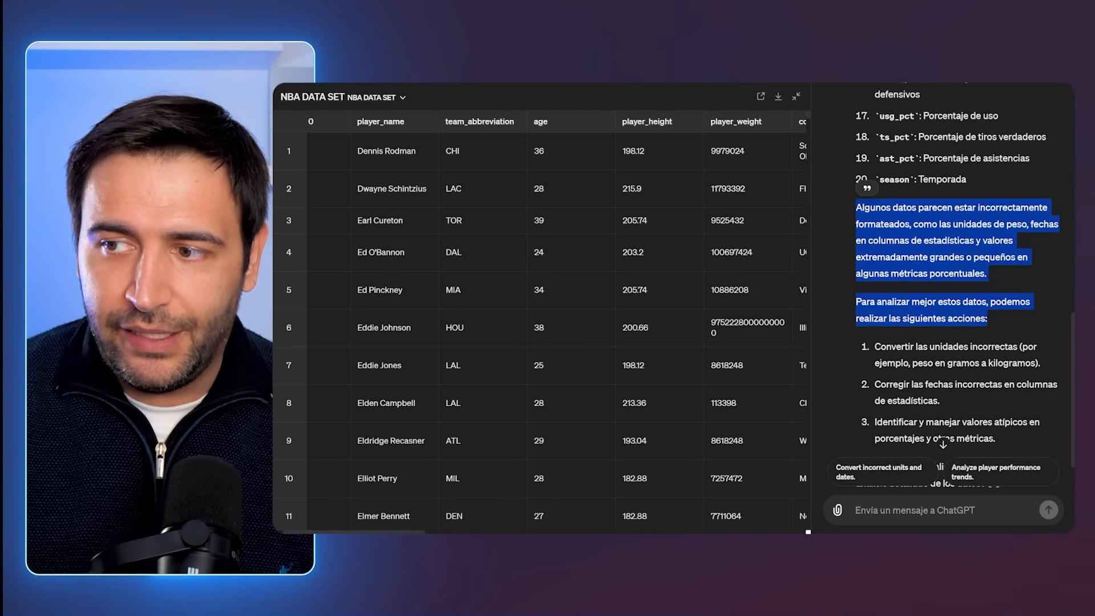
scroll(947, 285, "down", 1)
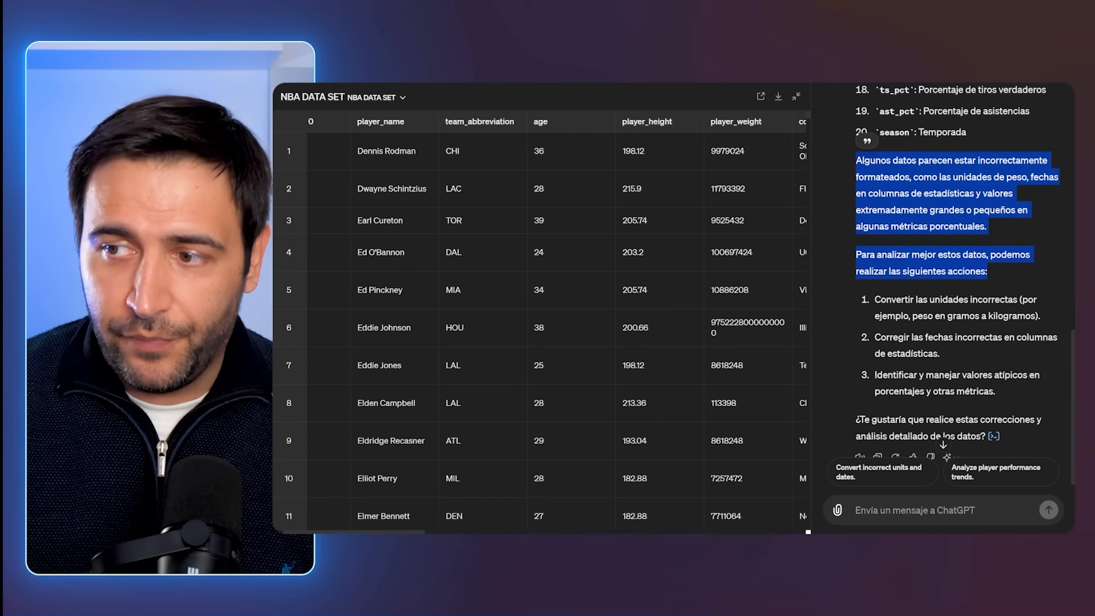
scroll(941, 264, "down", 1)
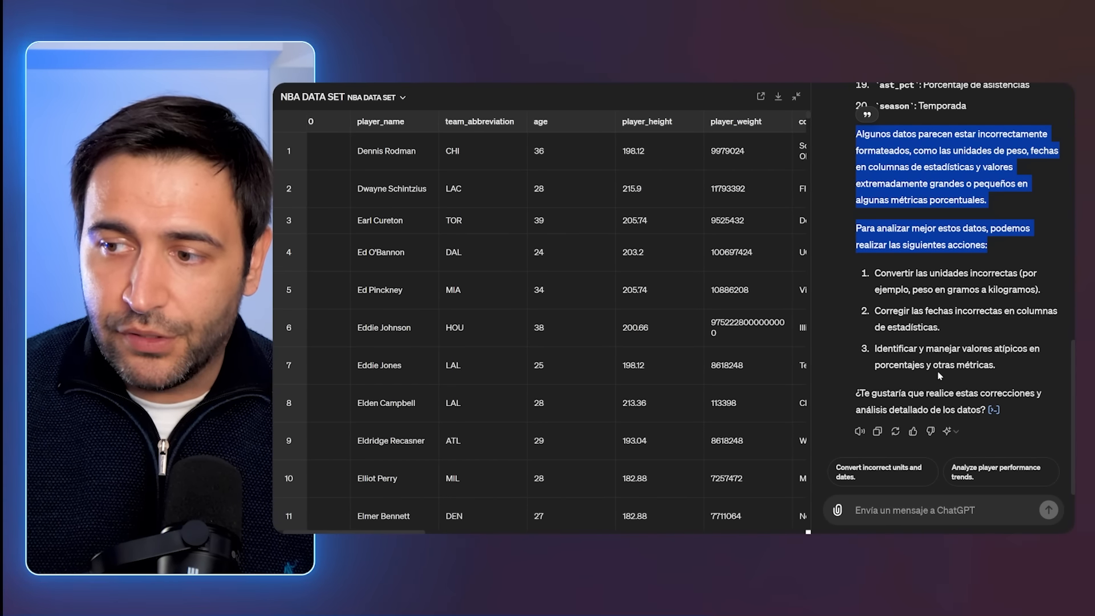
Ask ChatGPT to fix the listed data problems with the message "Corrije todos estos errores"
left_click(928, 513)
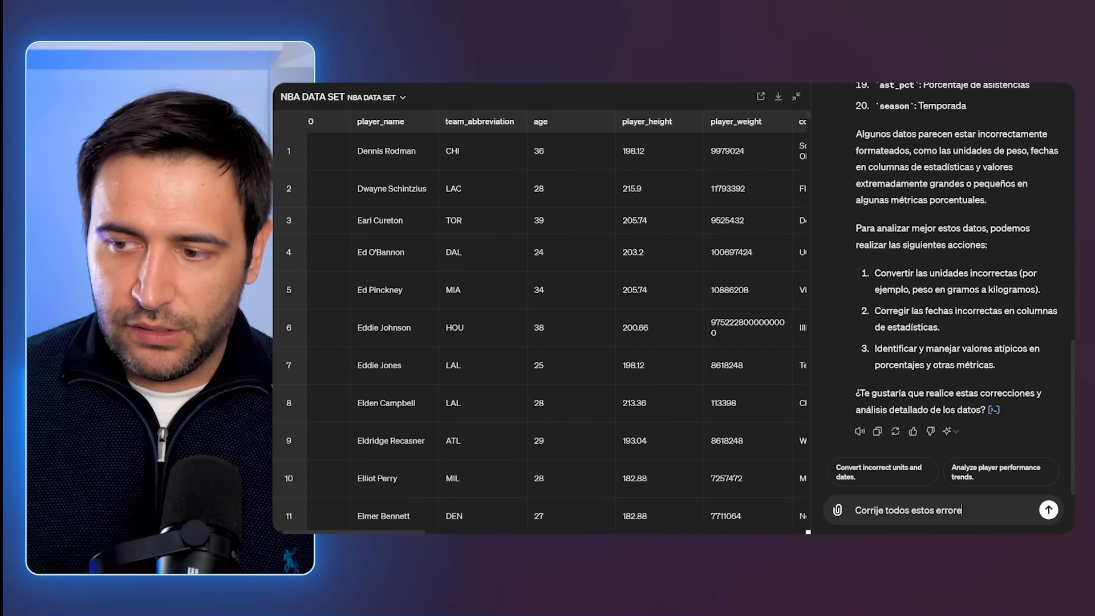
type("Corrije todos estos errores")
key("Return")
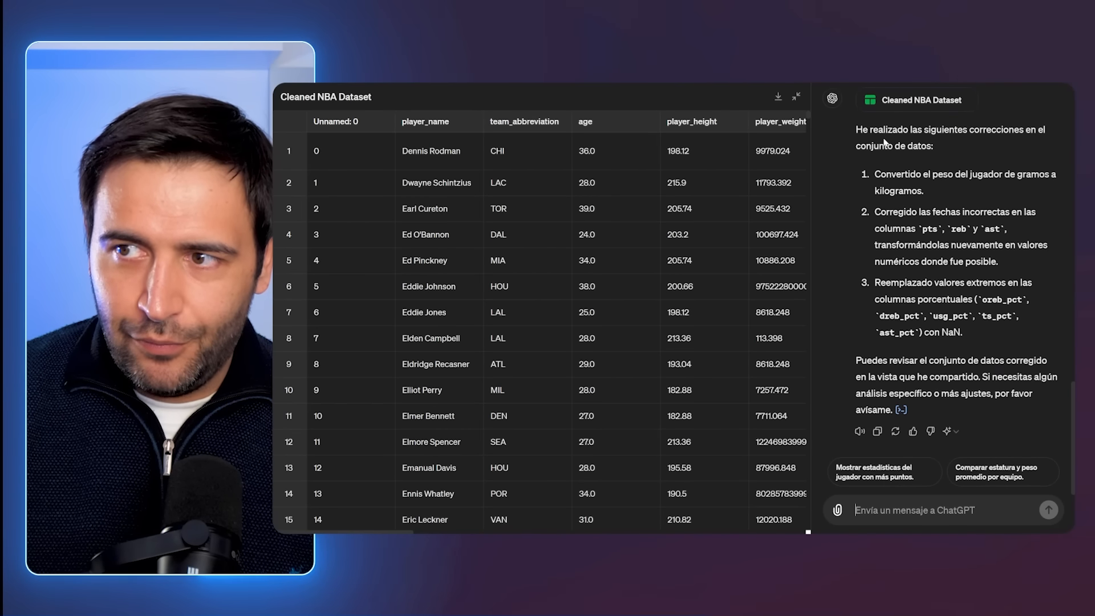
Review the cleaned player_weight column and send "Los datos de la columna peso son muy extraños, puedes tratar de expresarlos todos en kg?"
scroll(897, 174, "up", 1)
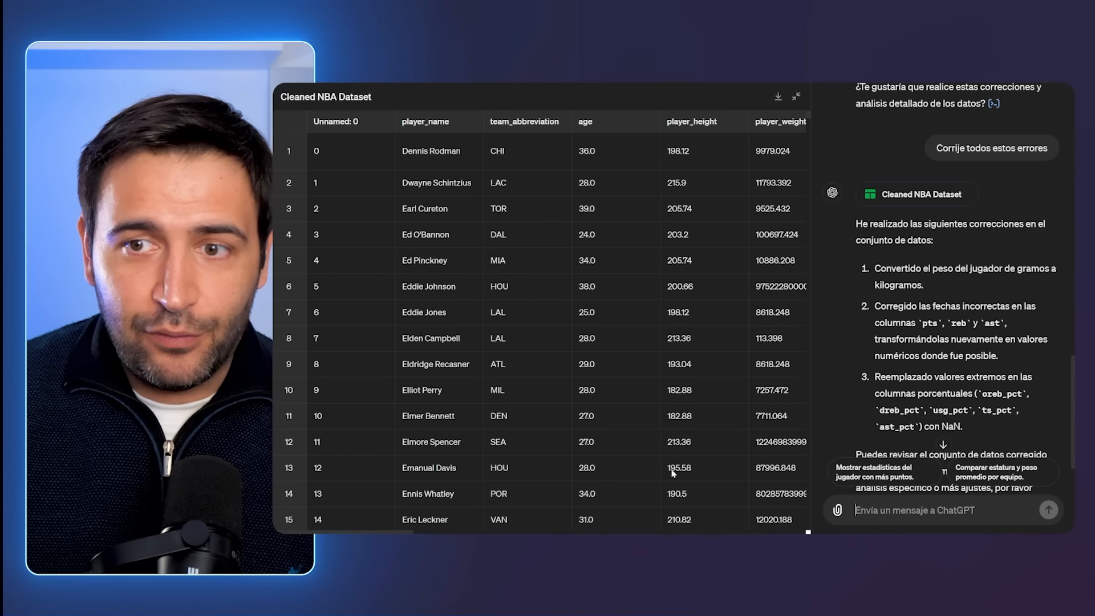
scroll(375, 513, "right", 5)
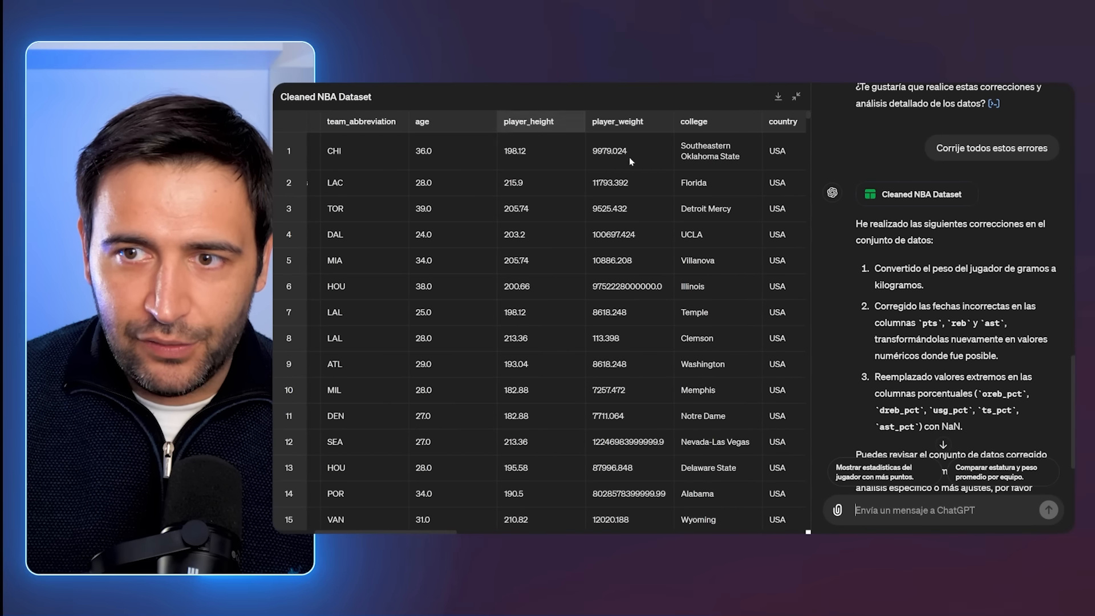
scroll(646, 288, "down", 3)
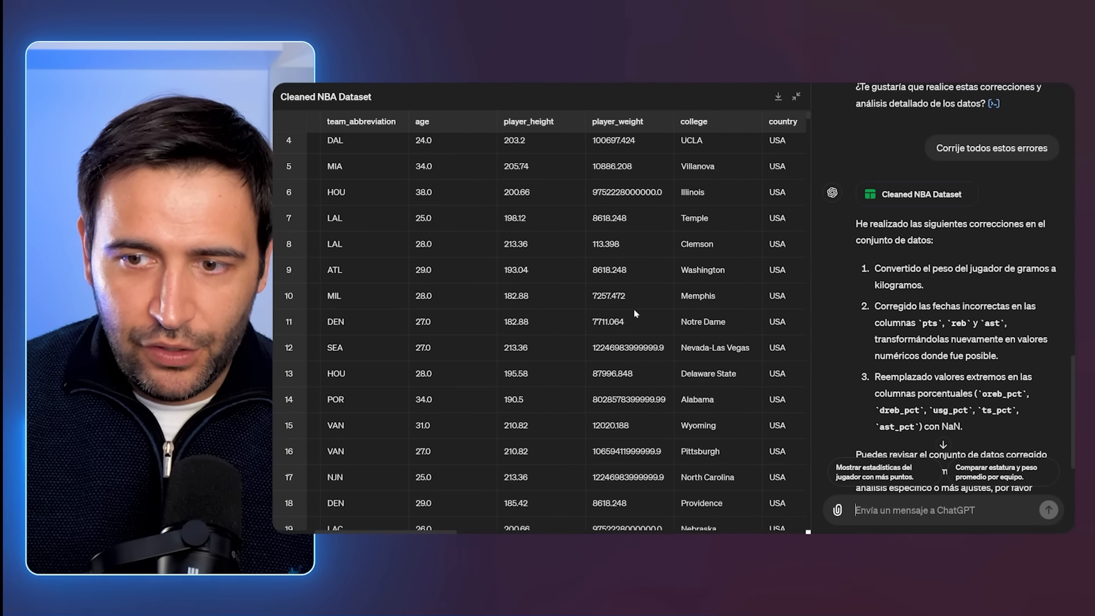
scroll(633, 313, "down", 7)
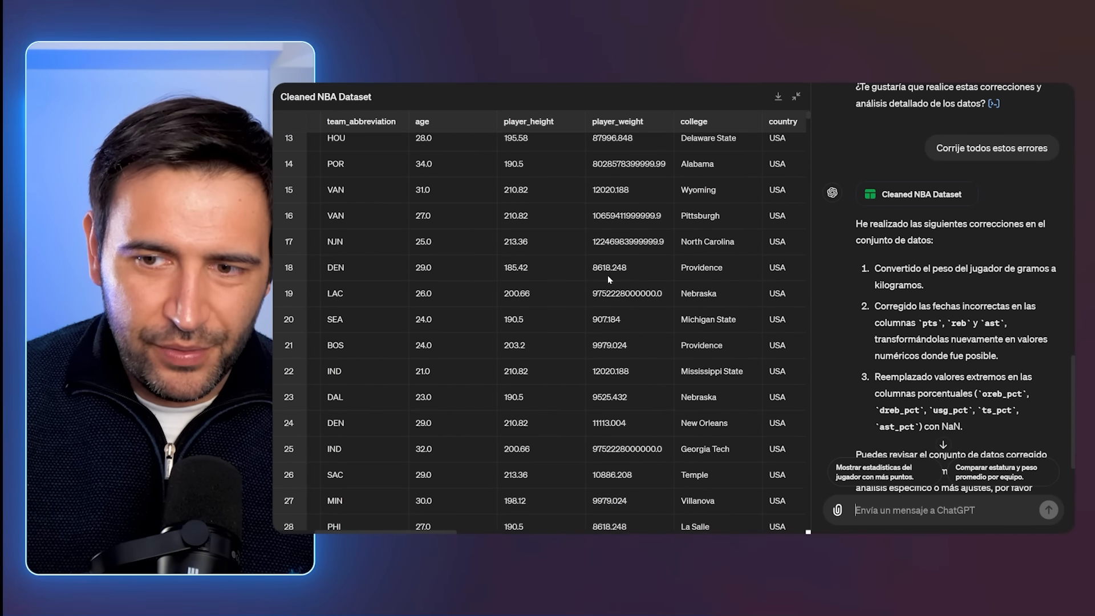
scroll(626, 422, "down", 2)
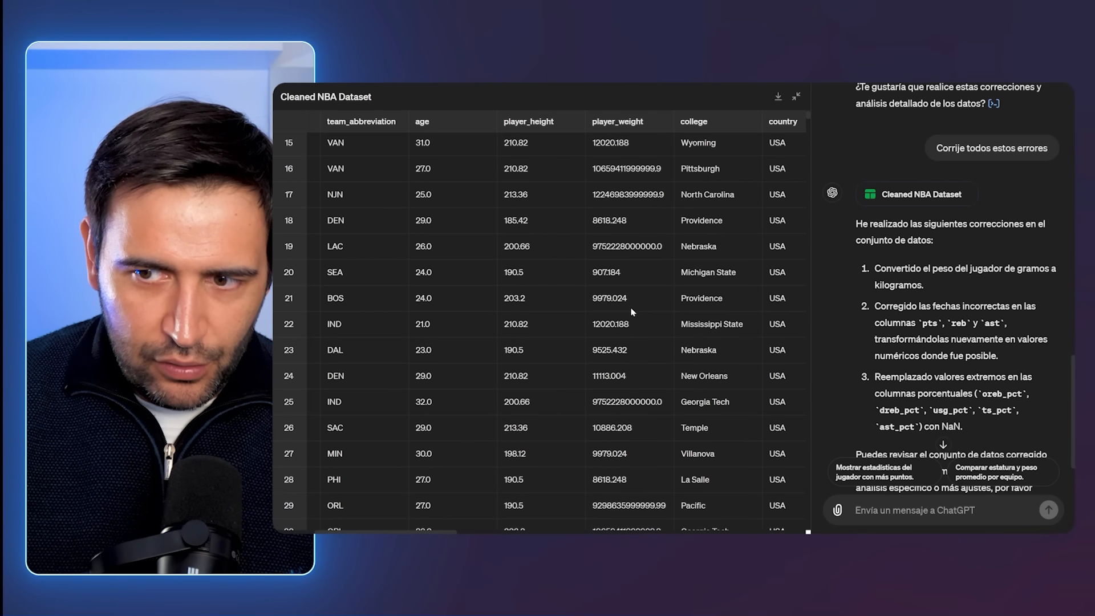
scroll(632, 312, "down", 8)
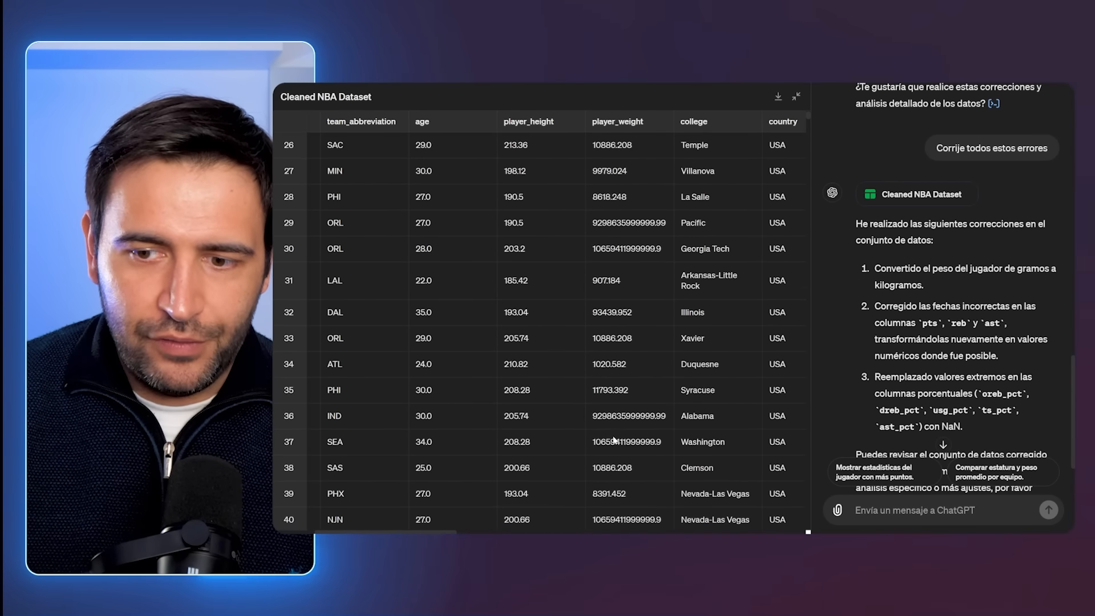
scroll(613, 438, "up", 15)
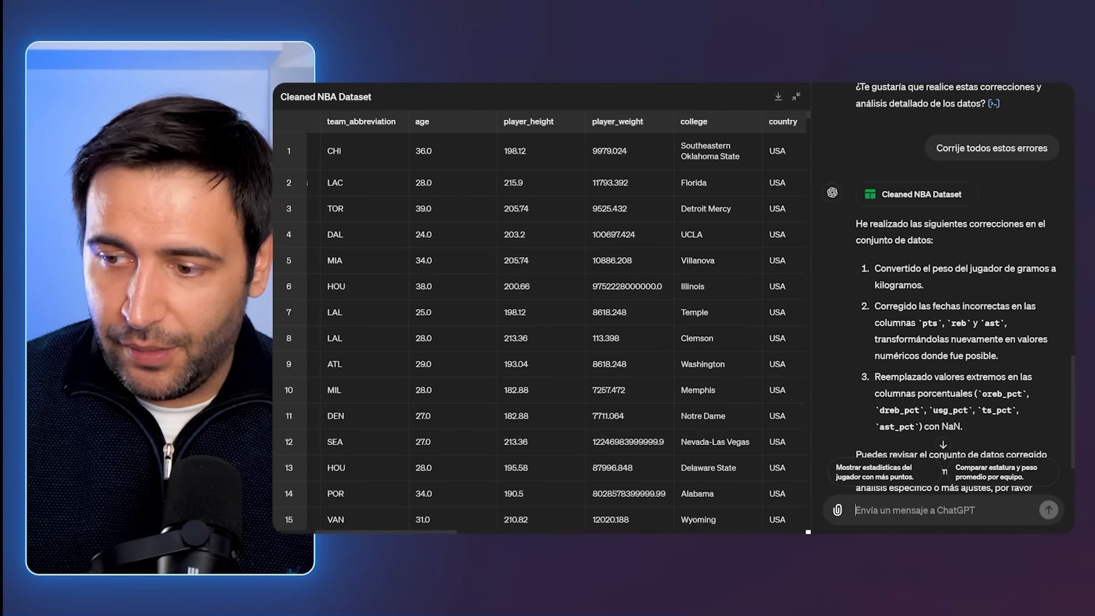
type("Los datos de la columna peso son muy extraños, puedes tratar de expresarlos todos en kg?")
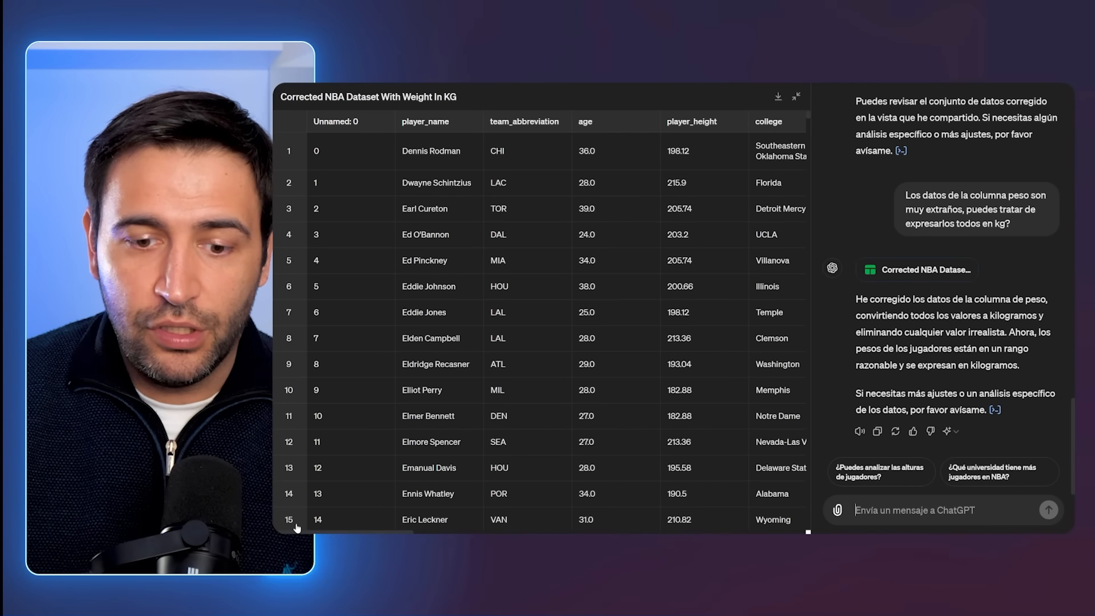
Review the corrected player_weight column and send "Puedes eliminar todas las filas que tengan un valor vacio de peso del jugador?"
left_click_drag(307, 533, 419, 533)
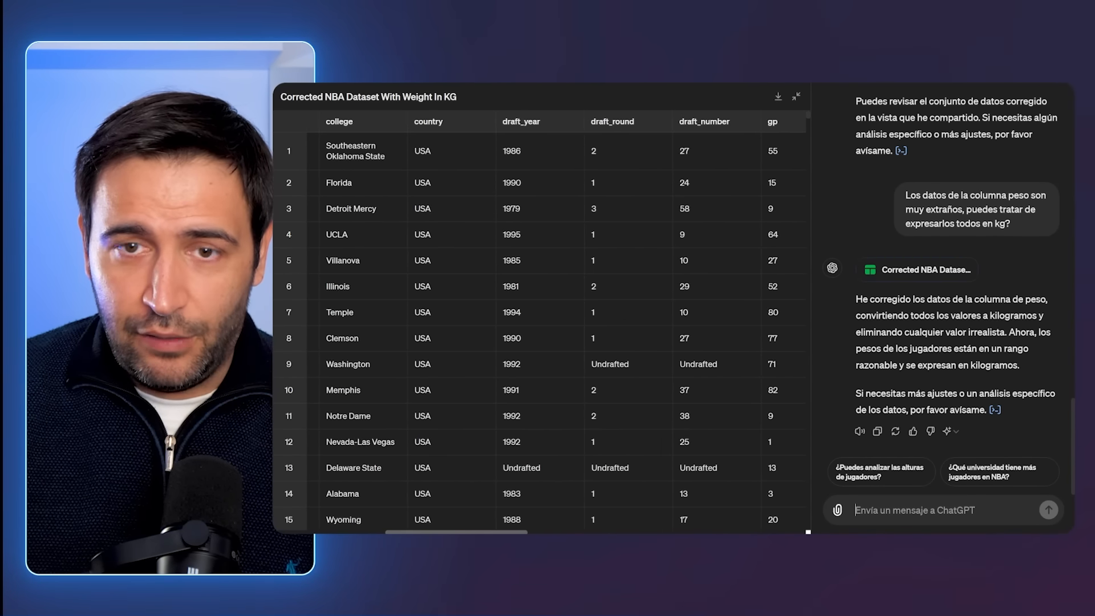
scroll(541, 322, "left", 3)
scroll(540, 322, "left", 6)
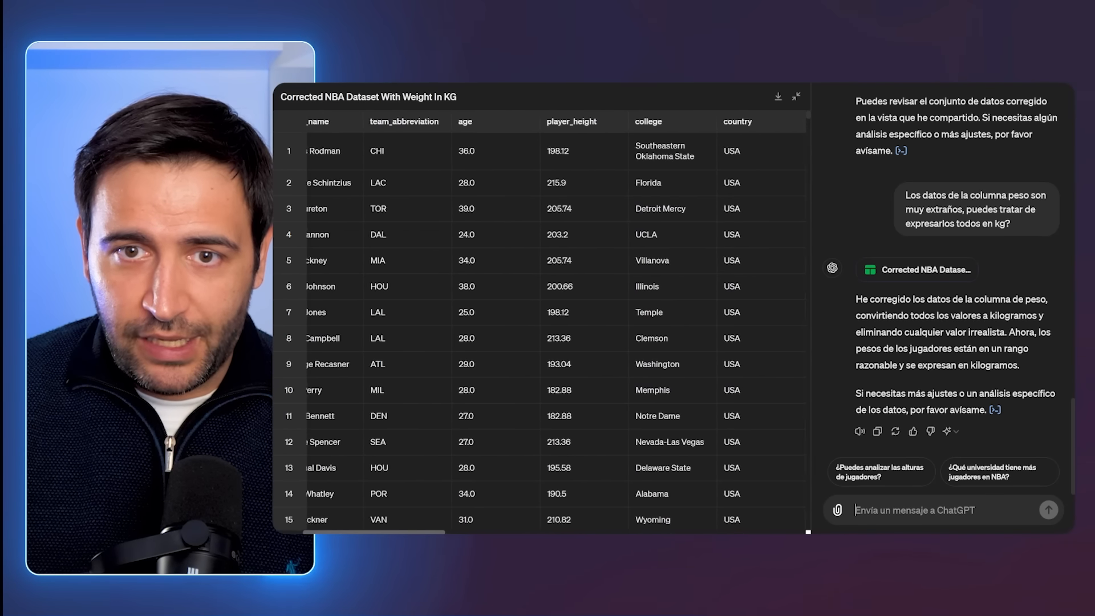
scroll(541, 322, "right", 10)
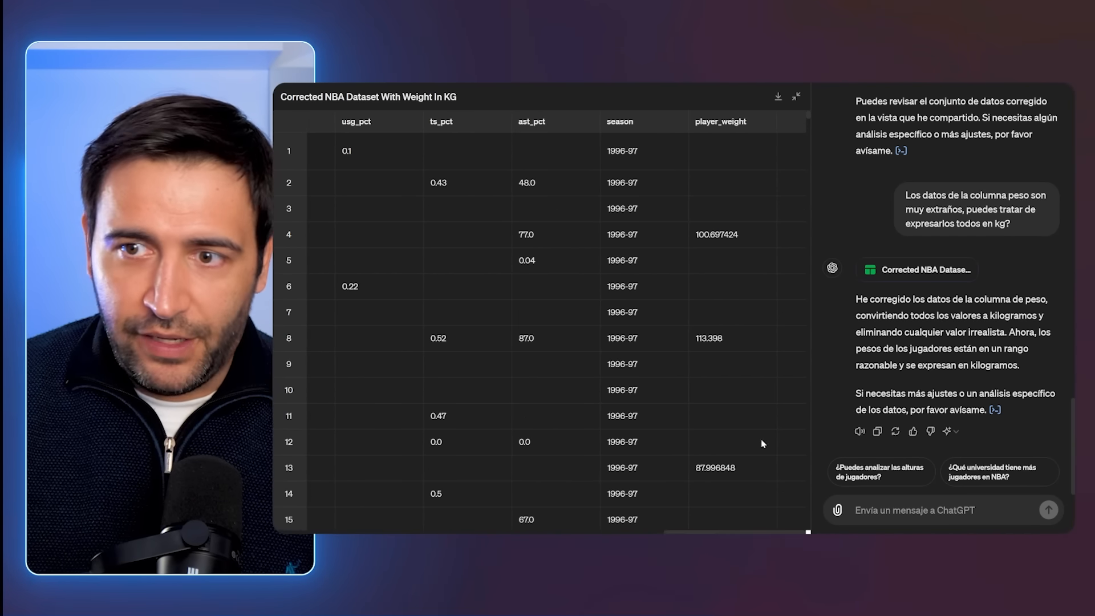
scroll(781, 381, "down", 8)
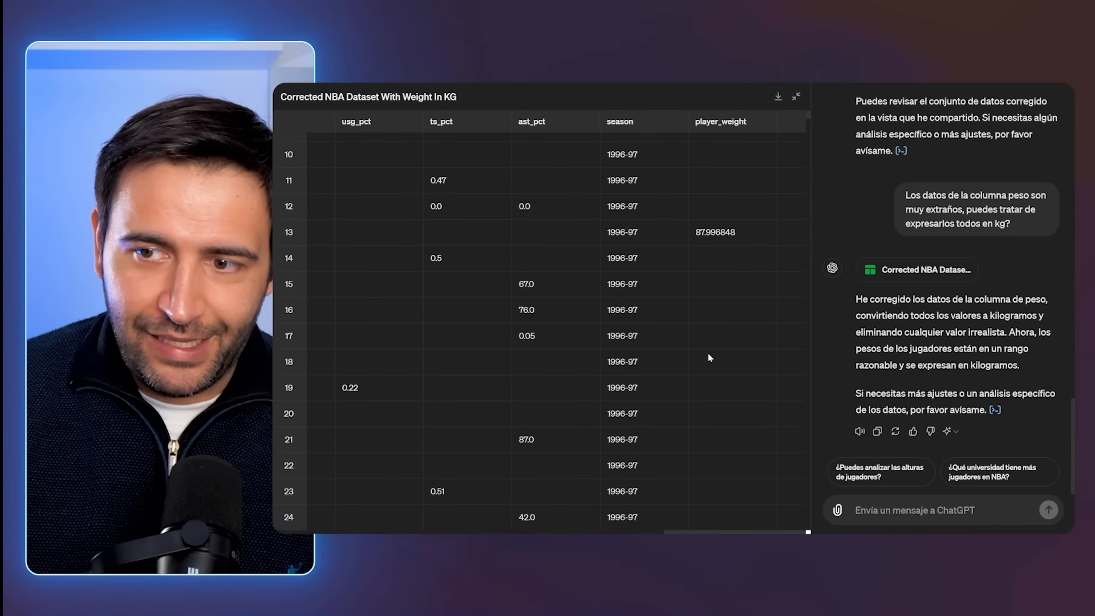
scroll(710, 371, "down", 12)
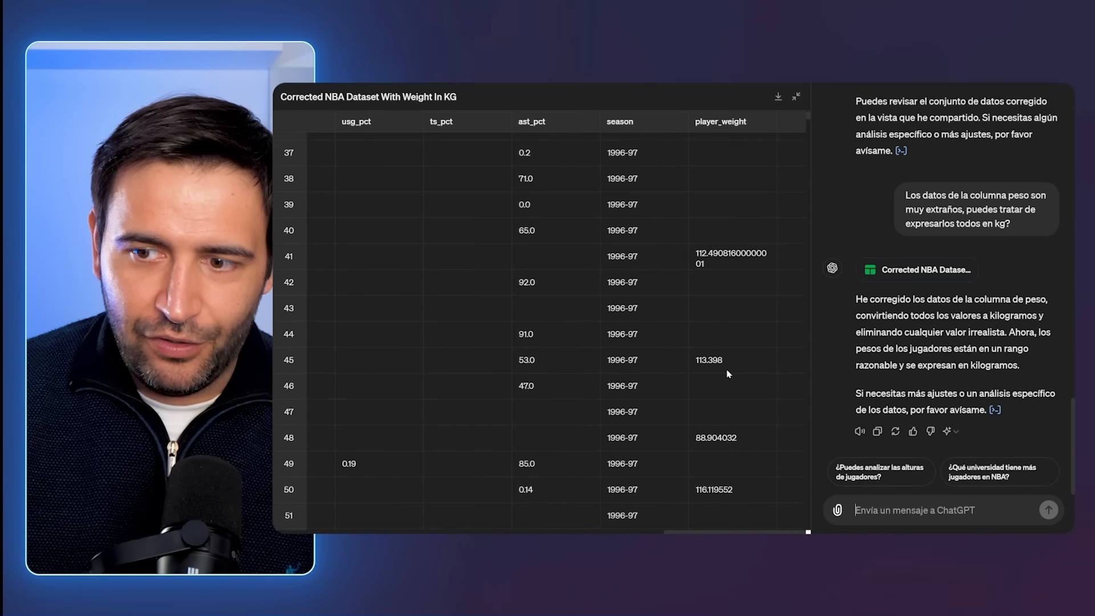
scroll(732, 373, "down", 4)
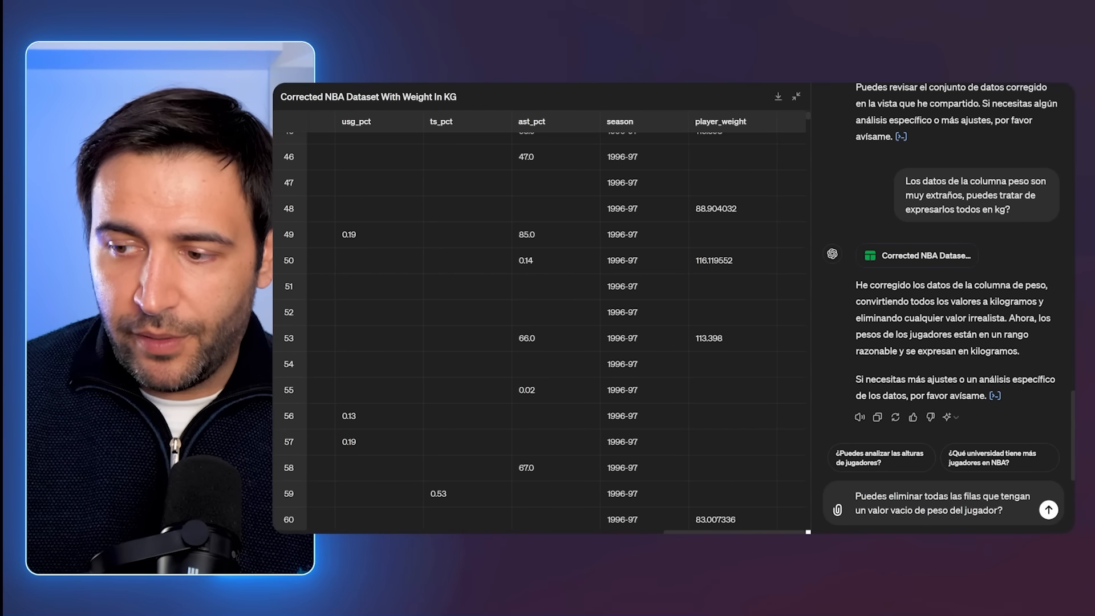
left_click(1048, 510)
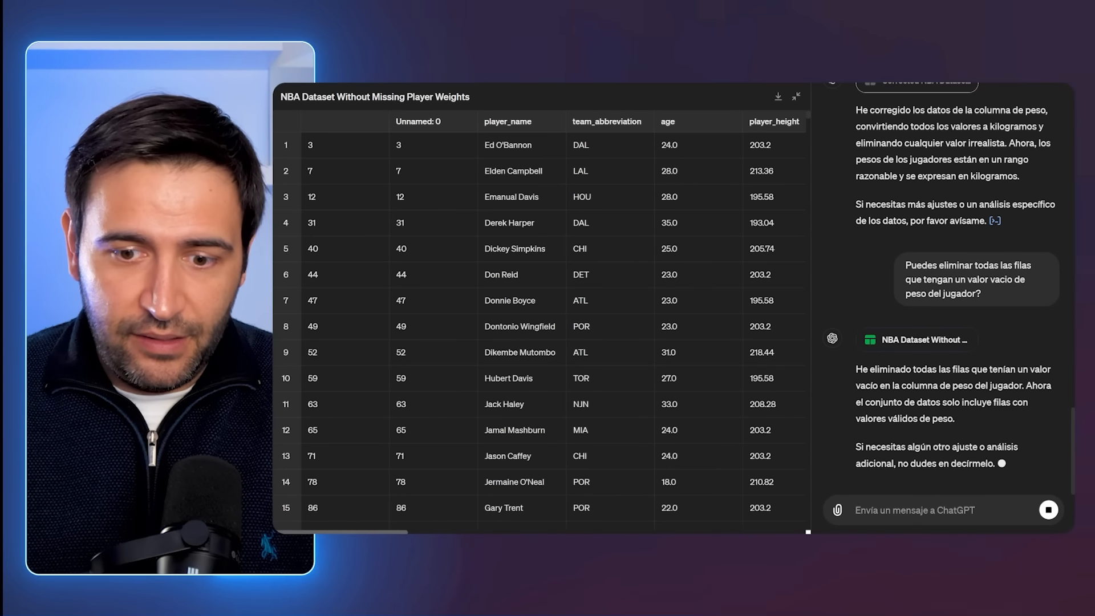
Examine the player_weight column across the rows of the dataset without missing player weights
scroll(704, 254, "right", 5)
scroll(541, 320, "right", 10)
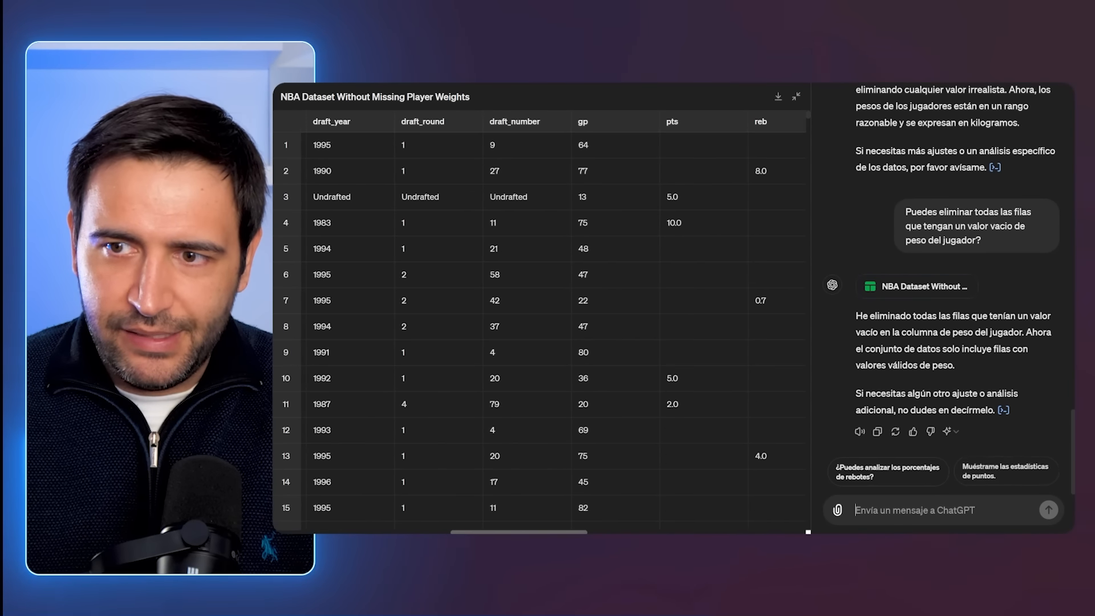
scroll(764, 290, "right", 5)
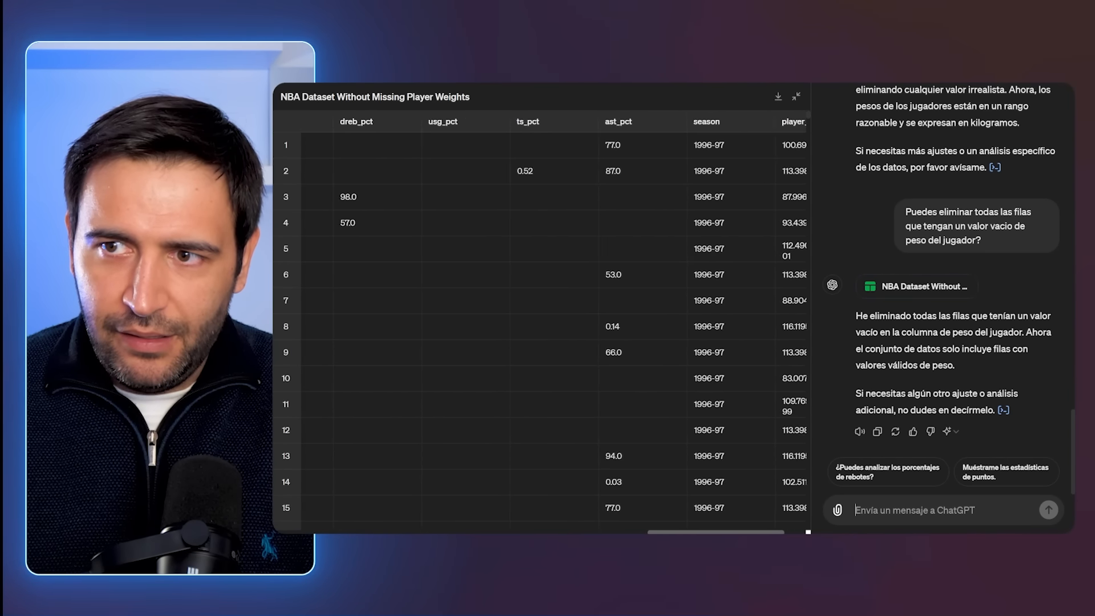
scroll(763, 290, "down", 15)
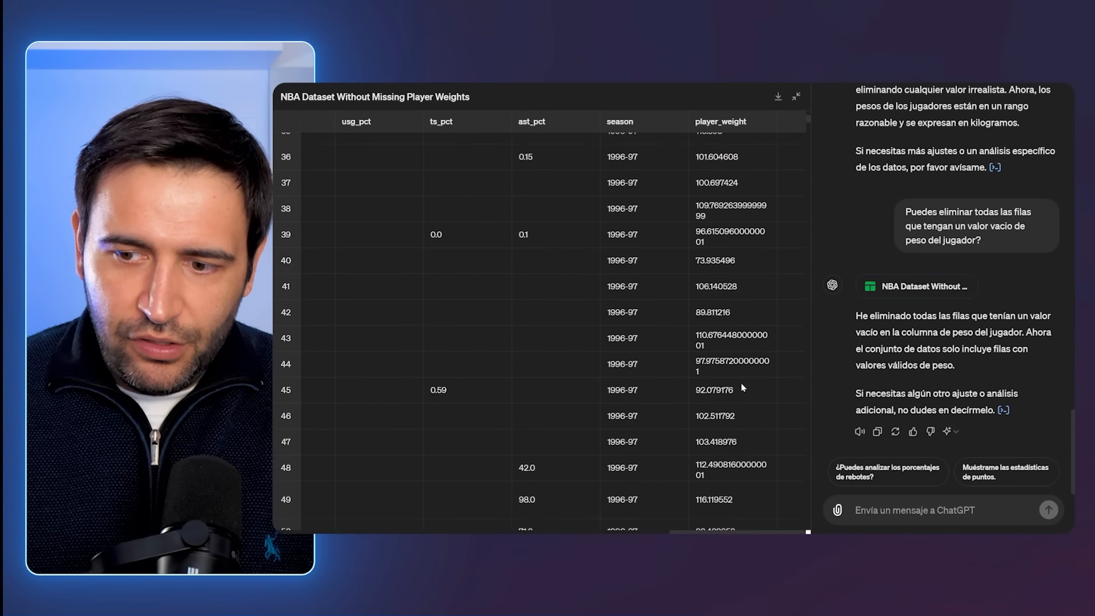
scroll(741, 383, "down", 5)
scroll(736, 412, "down", 6)
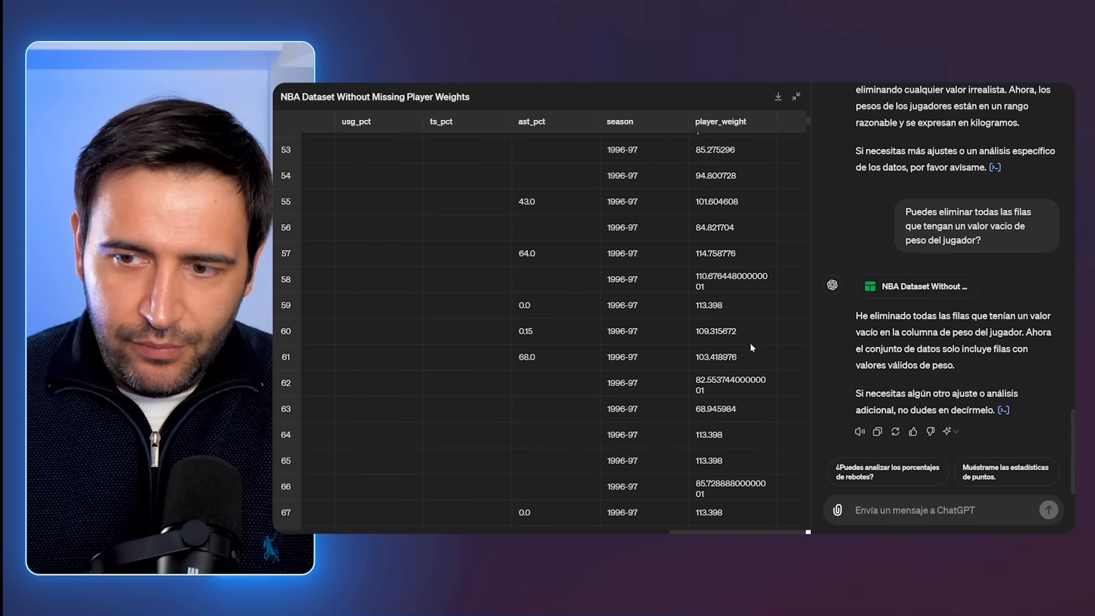
scroll(738, 388, "down", 7)
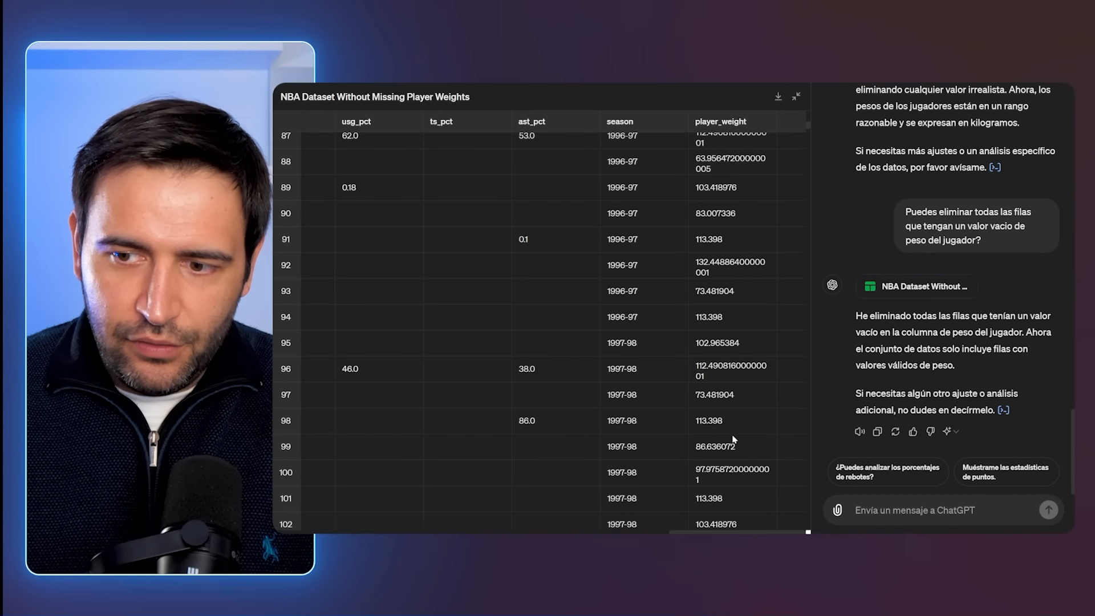
scroll(724, 359, "down", 4)
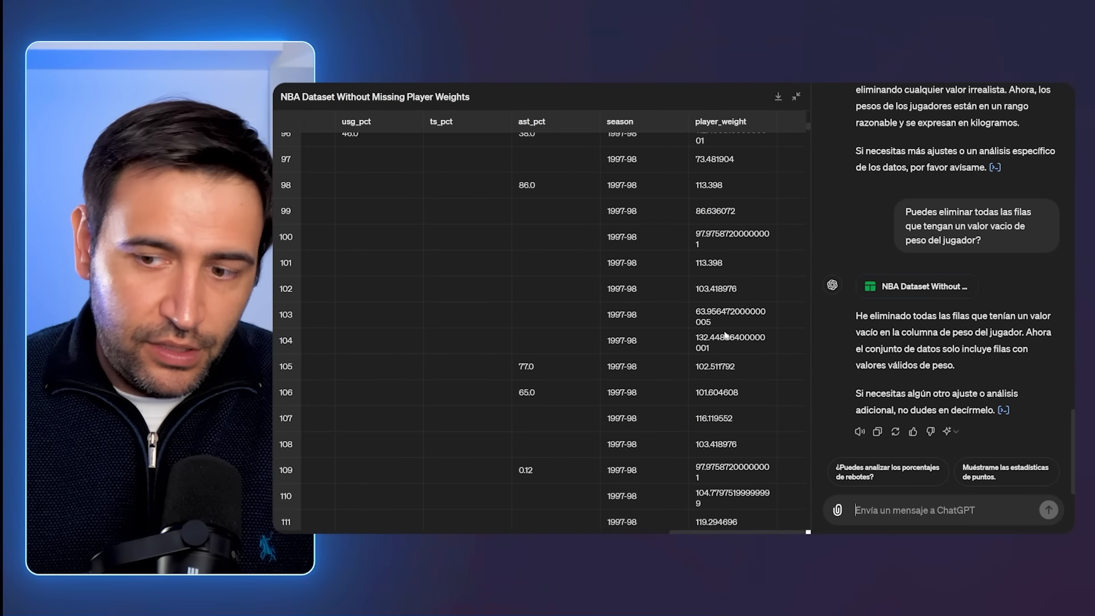
scroll(724, 356, "down", 3)
scroll(734, 350, "down", 2)
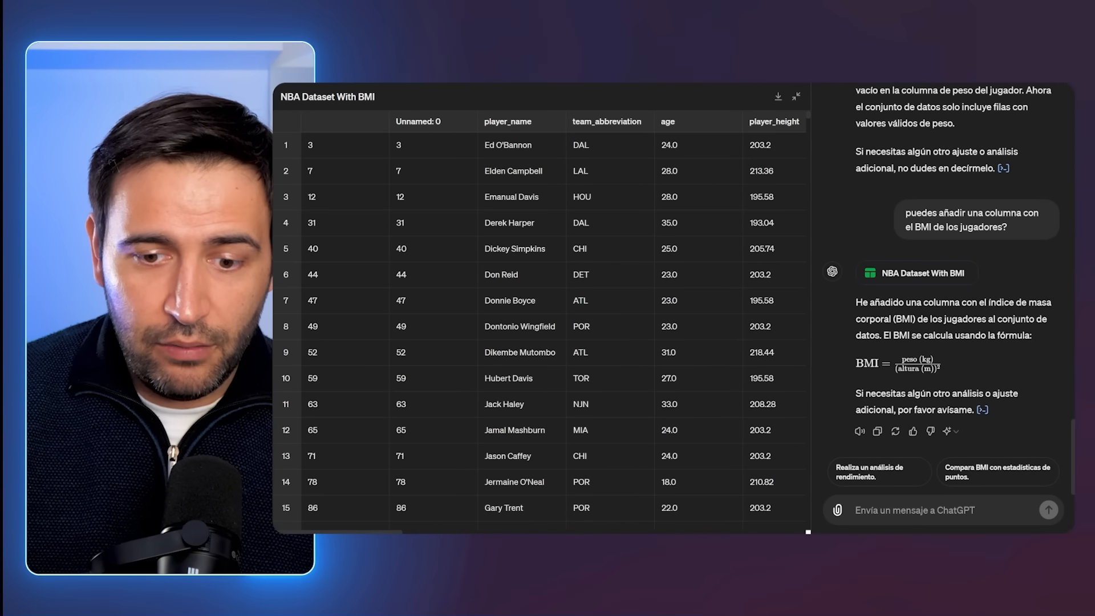
Examine the BMI column beside player_weight in the NBA Dataset With BMI table
left_click(386, 528)
scroll(387, 530, "right", 15)
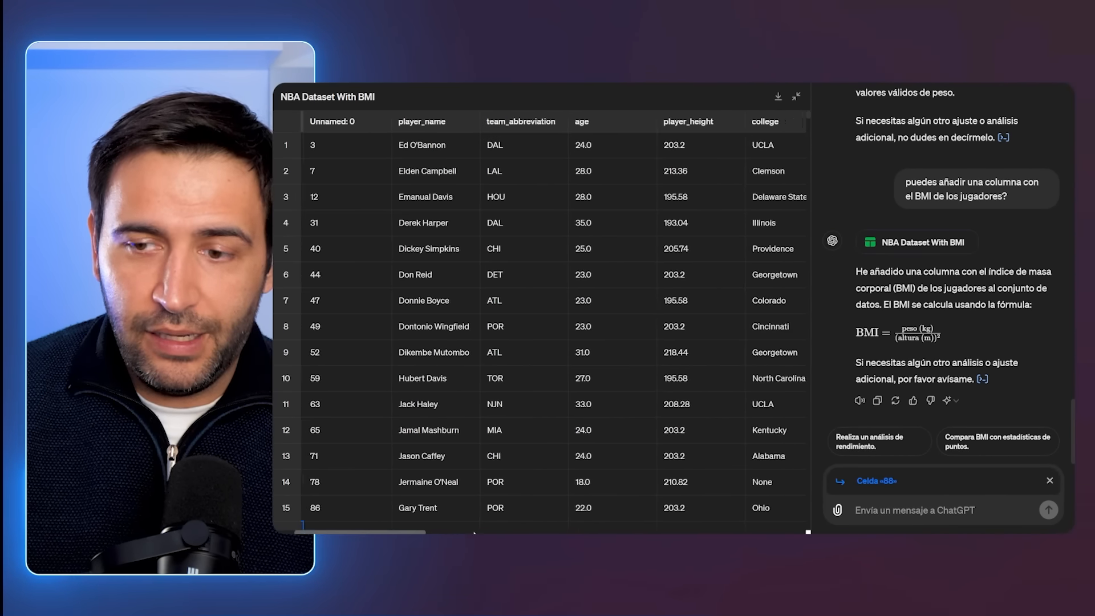
left_click_drag(748, 533, 760, 533)
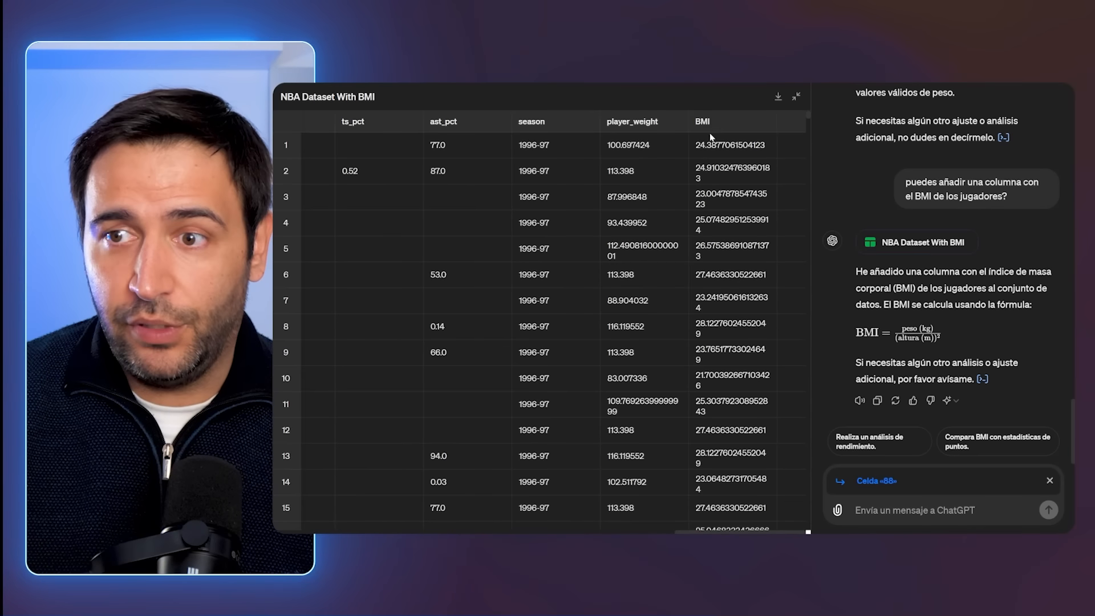
scroll(736, 308, "down", 3)
scroll(753, 268, "up", 3)
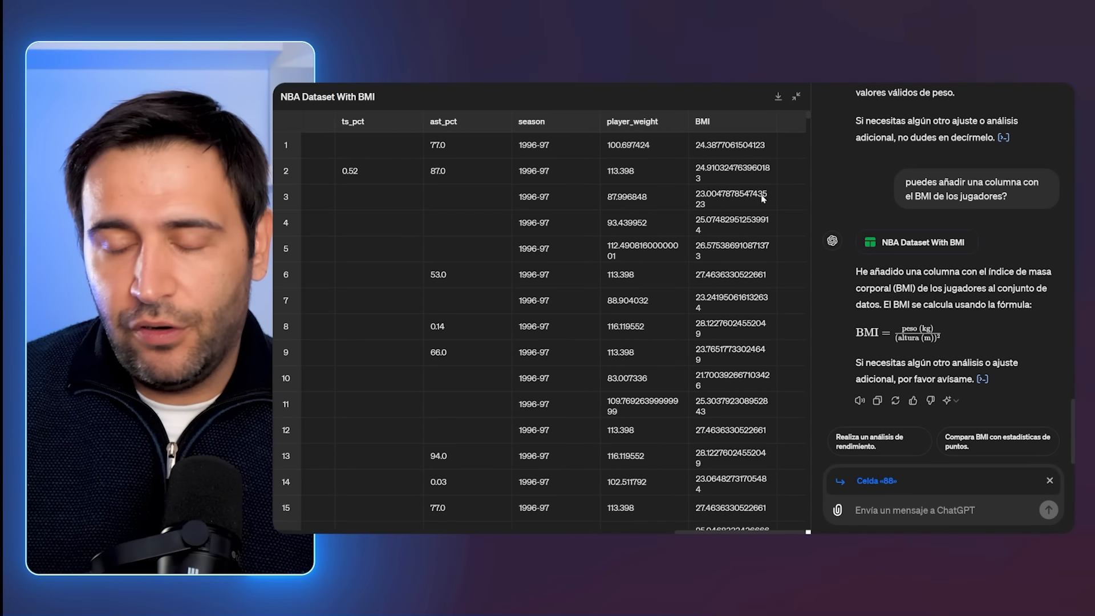
scroll(743, 243, "down", 2)
scroll(742, 250, "down", 4)
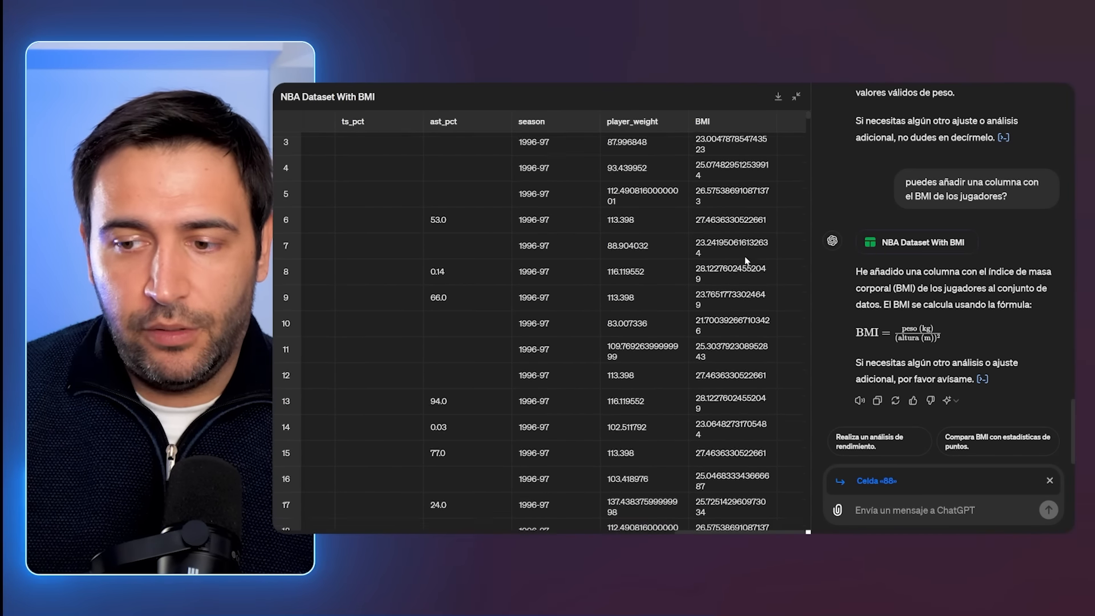
Examine the BMI values against player_weight further down the rows of the NBA Dataset With BMI table
scroll(751, 260, "down", 5)
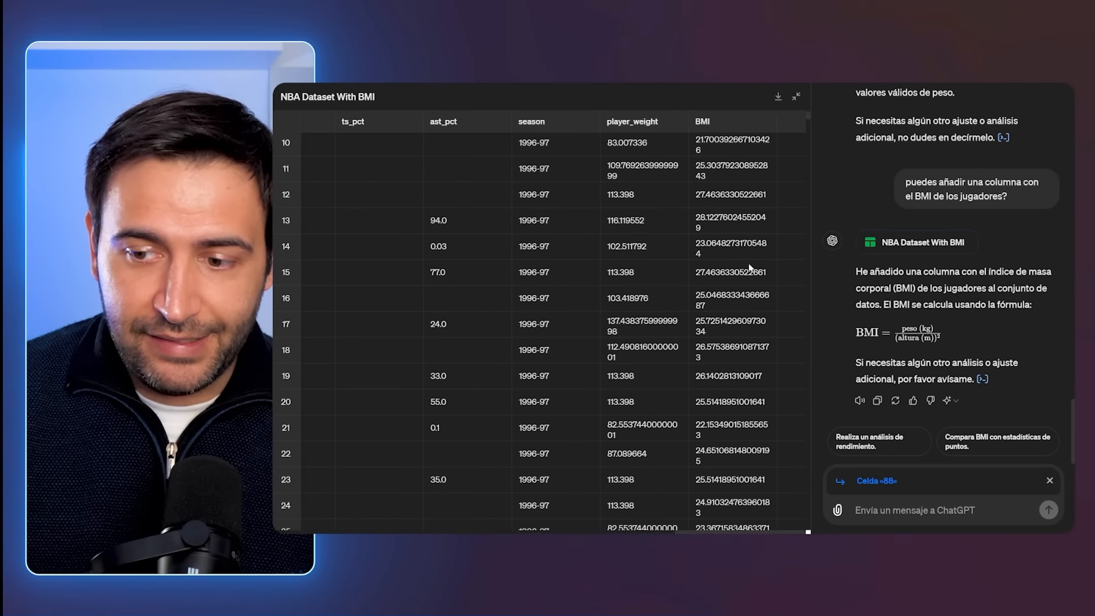
scroll(753, 296, "down", 4)
scroll(754, 308, "down", 4)
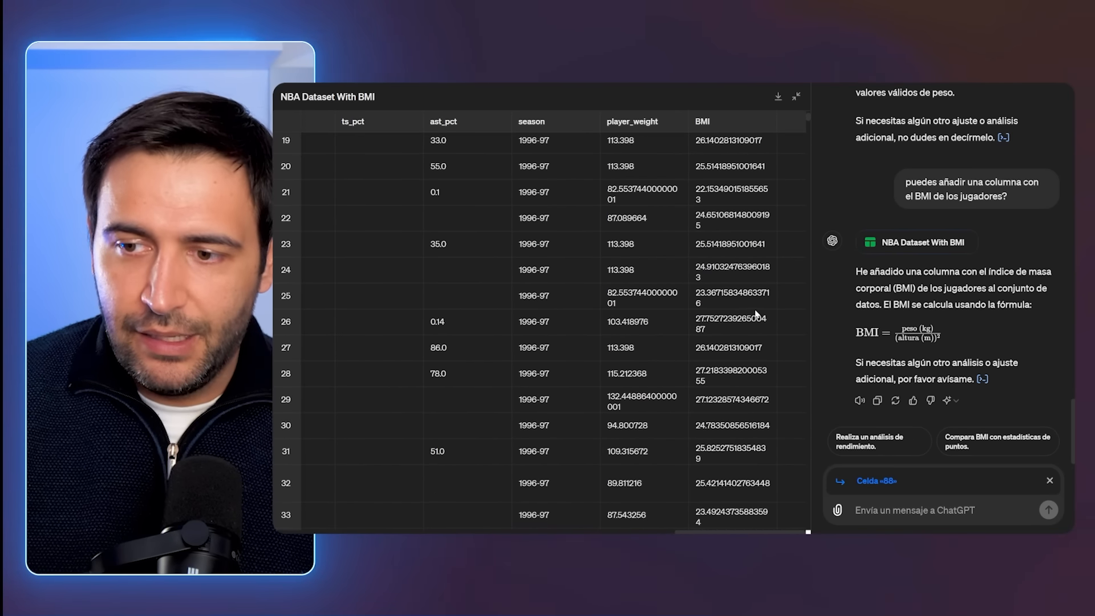
scroll(753, 310, "down", 6)
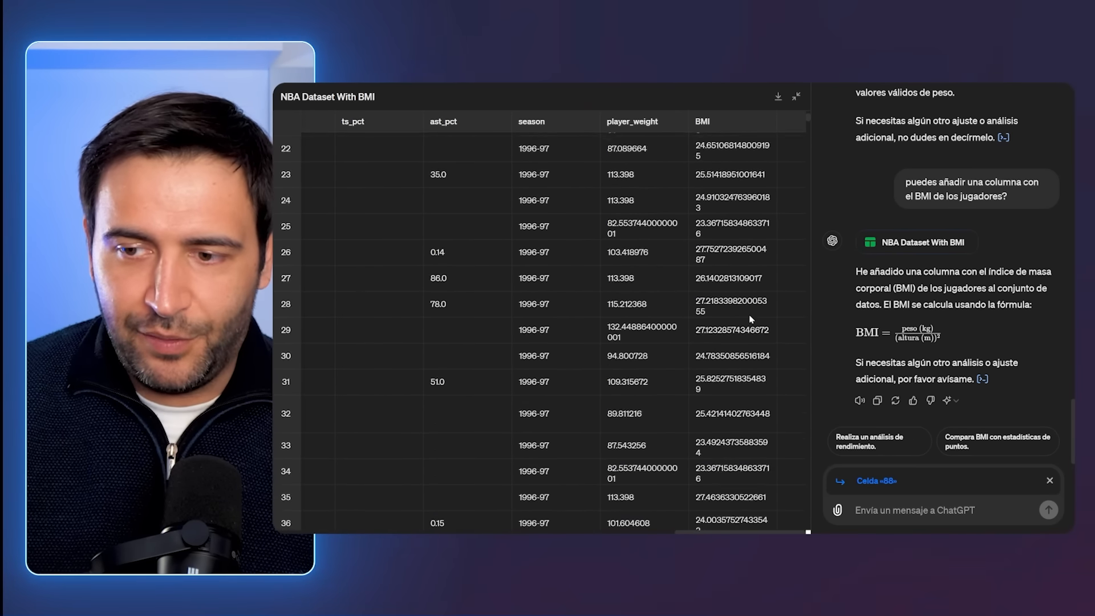
scroll(750, 317, "down", 4)
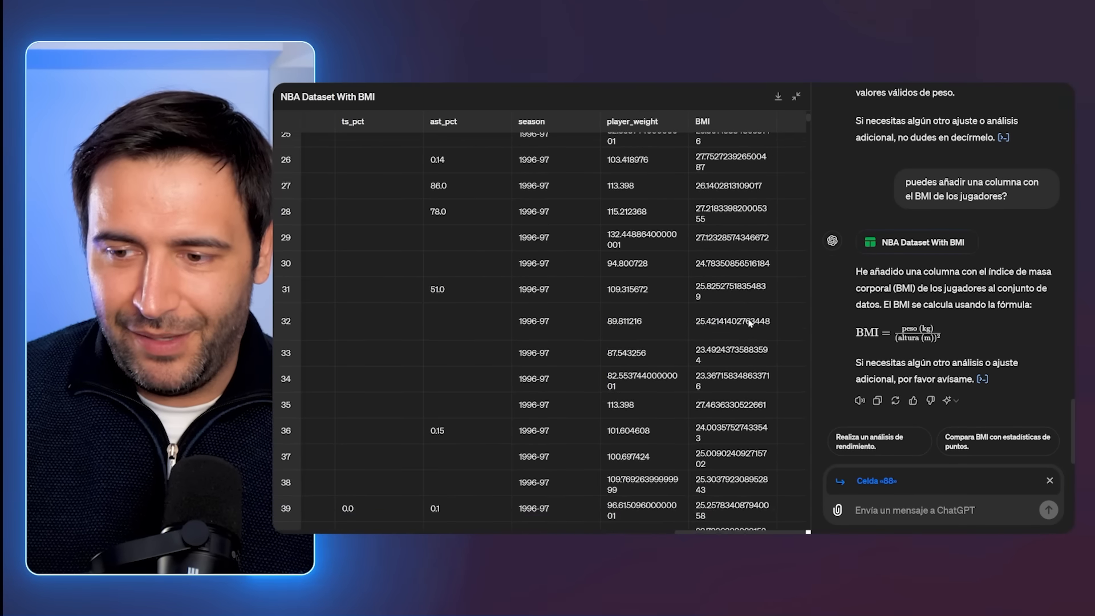
scroll(751, 321, "down", 5)
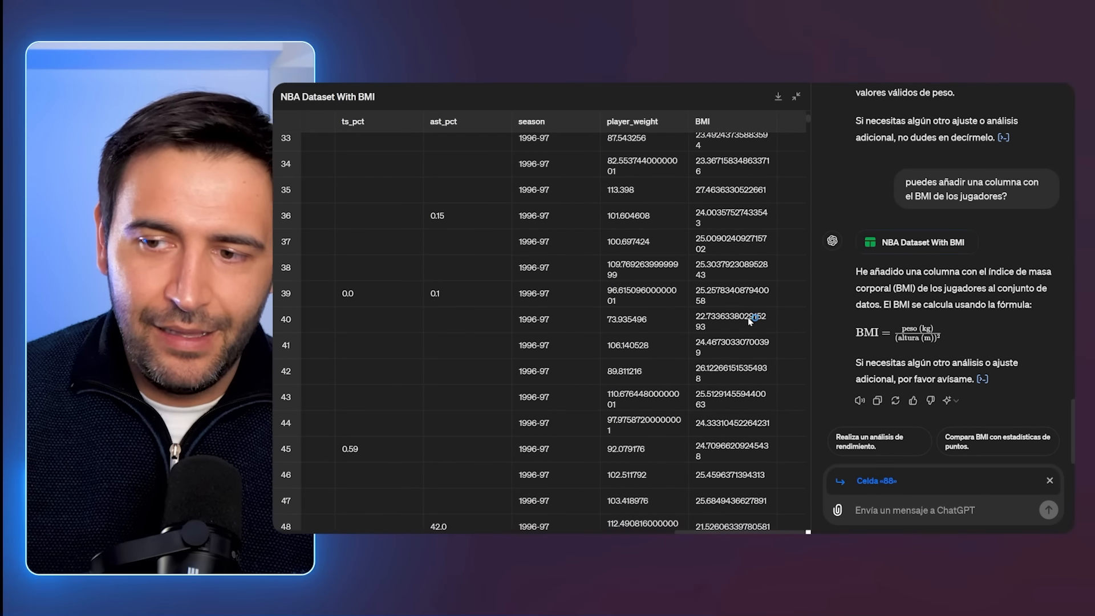
scroll(742, 285, "down", 9)
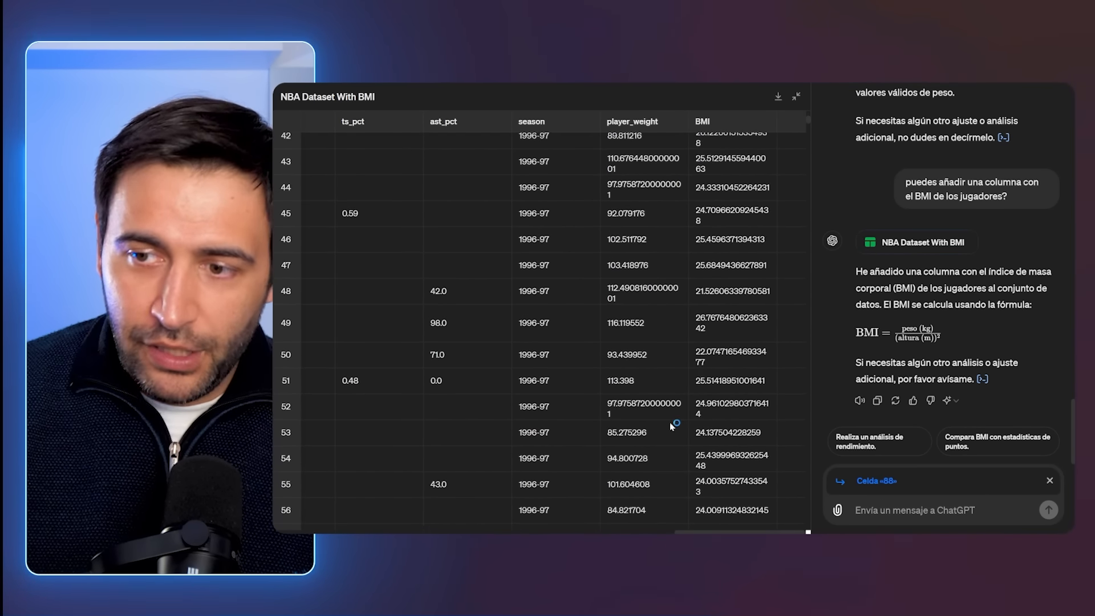
scroll(721, 335, "down", 5)
scroll(721, 335, "down", 9)
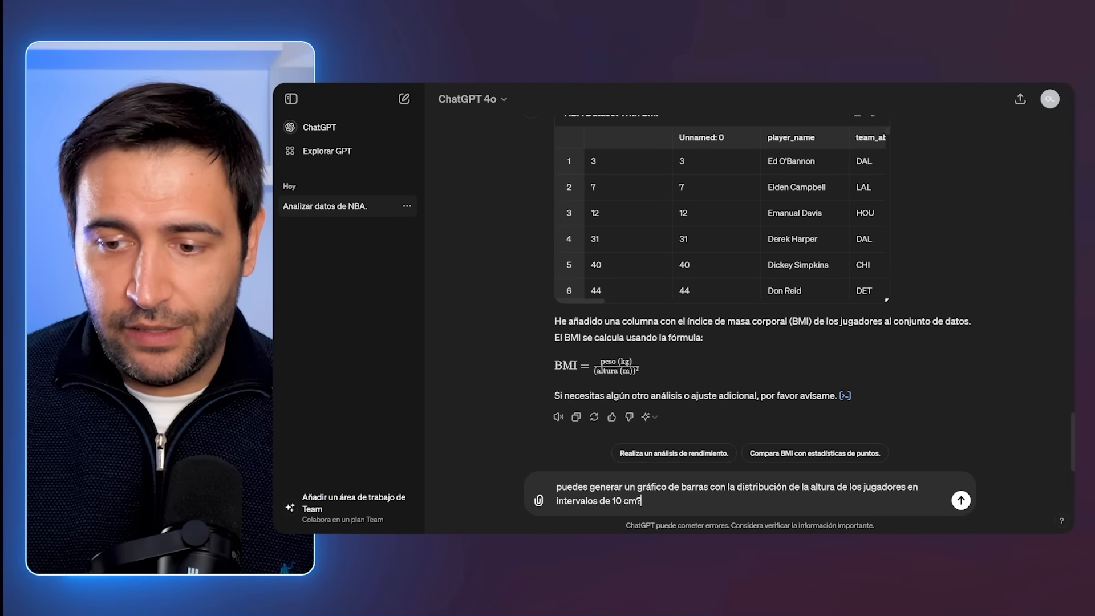
Send the prompt for a bar chart of player heights in 10 cm intervals, and ask "Puedes crearme un gráfico interactivo?"
left_click(961, 500)
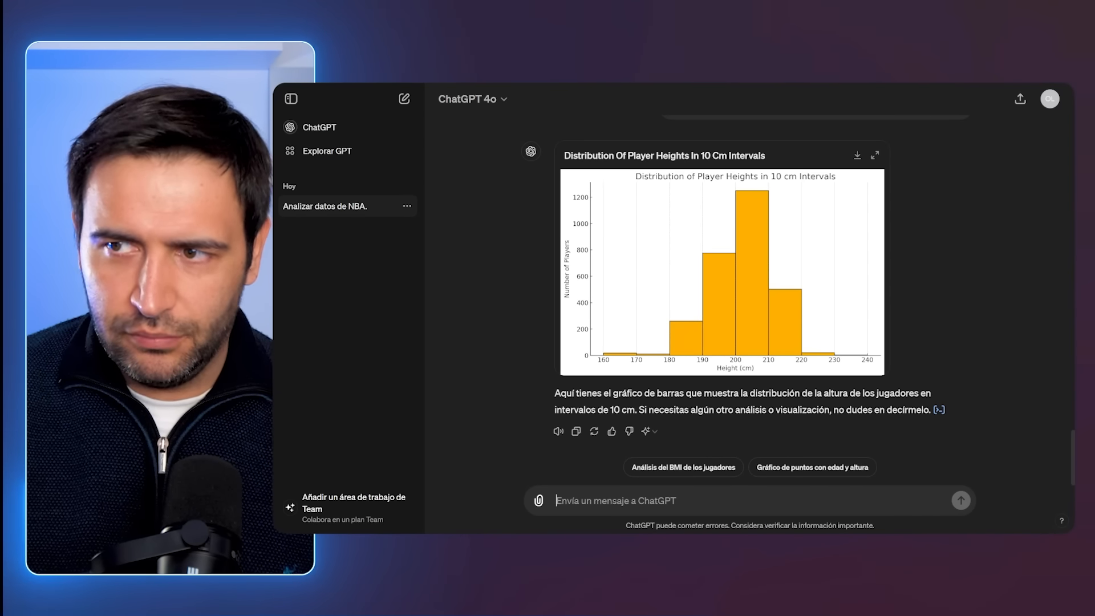
type("Puedes crearme un gráfico interactivo?")
key("Return")
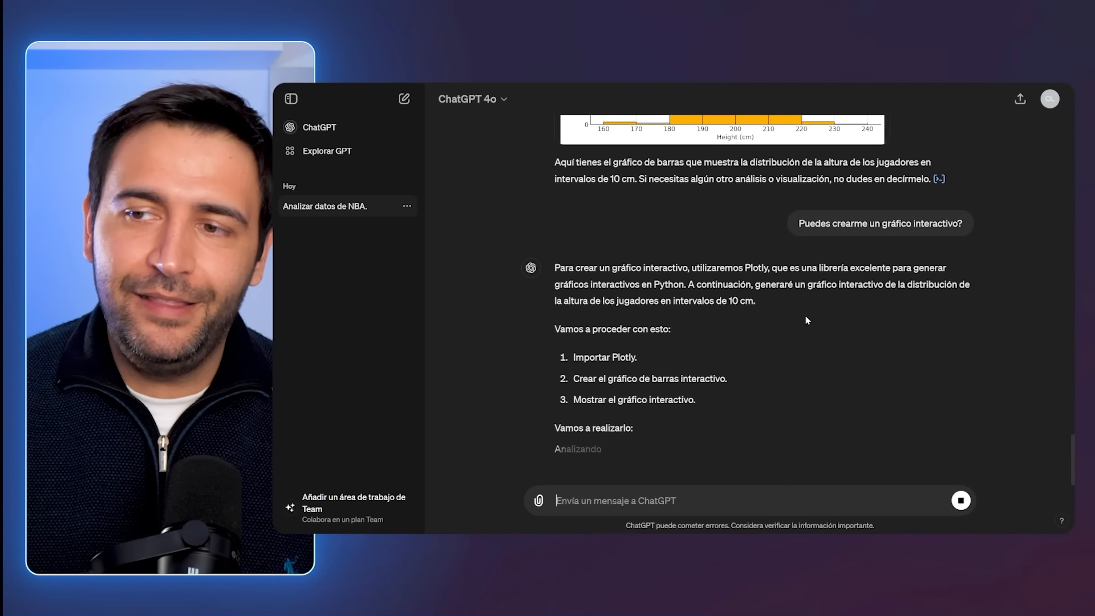
scroll(807, 320, "up", 4)
scroll(808, 321, "up", 1)
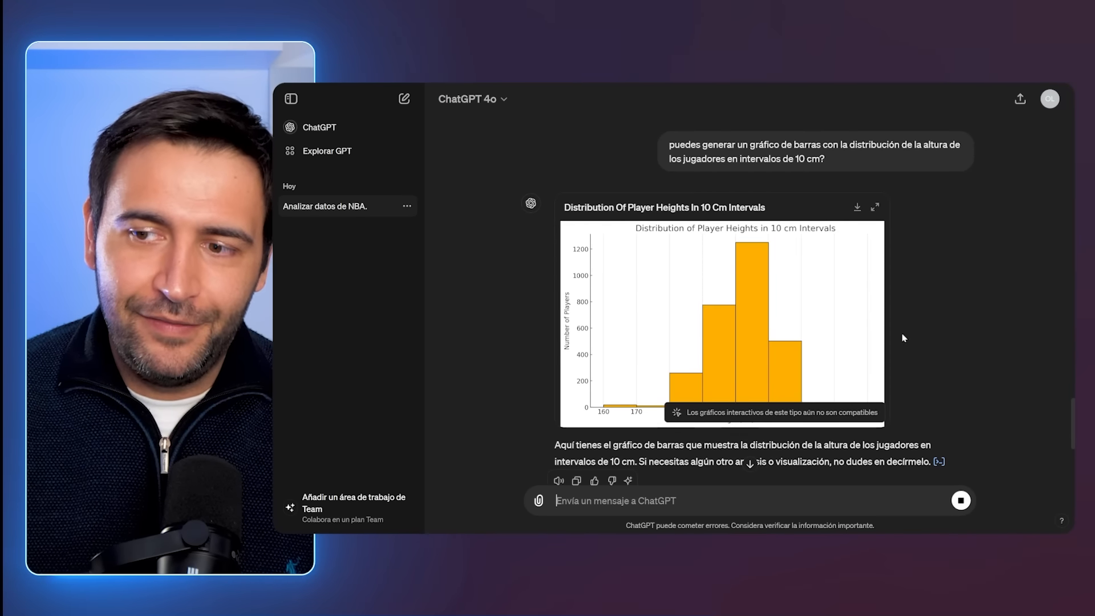
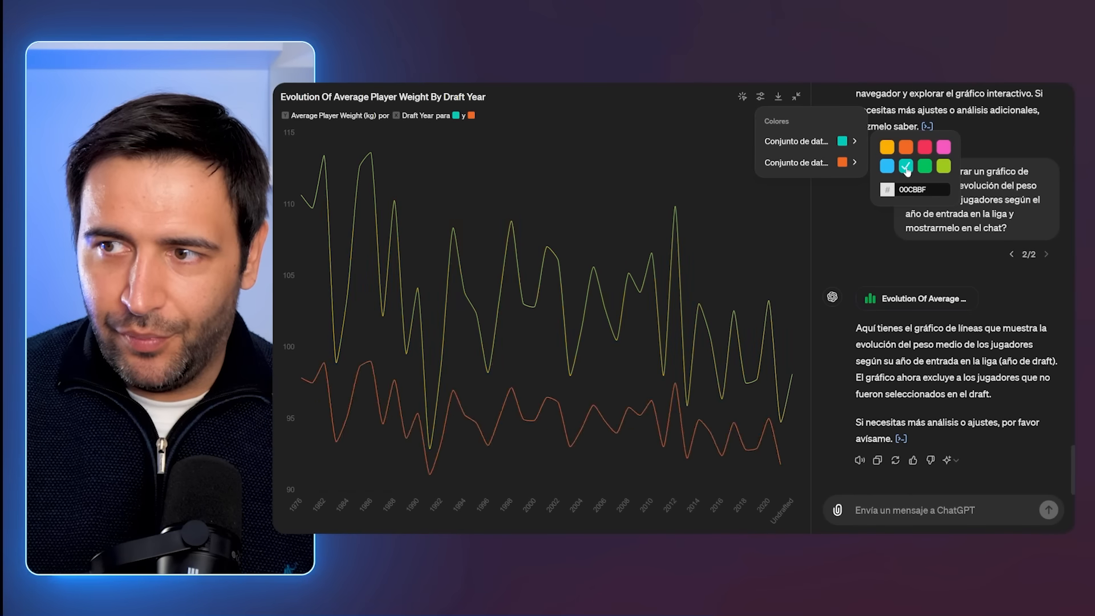
Set the first data series of the average player weight chart to red F53255
left_click(944, 147)
left_click(924, 149)
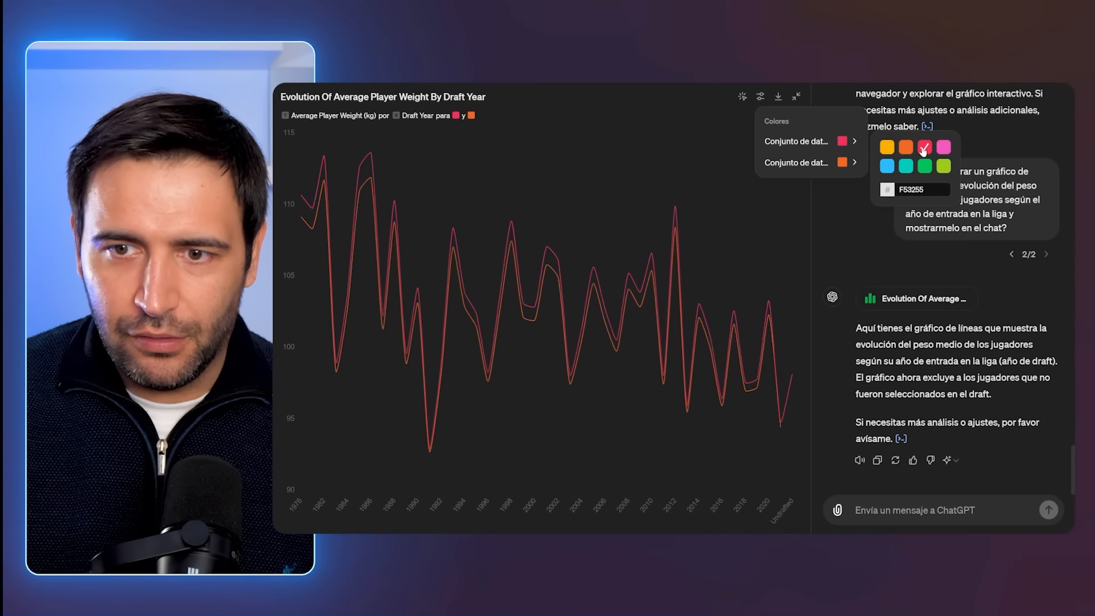
left_click(736, 144)
Switch the average player weight chart to its static version and back to the interactive one
left_click(744, 99)
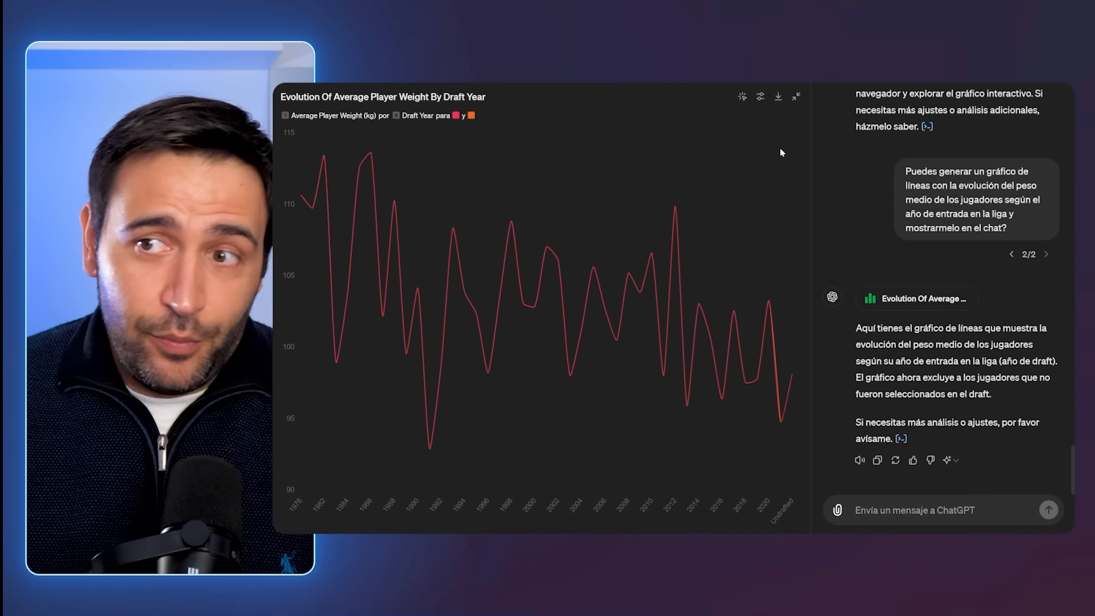
left_click(742, 98)
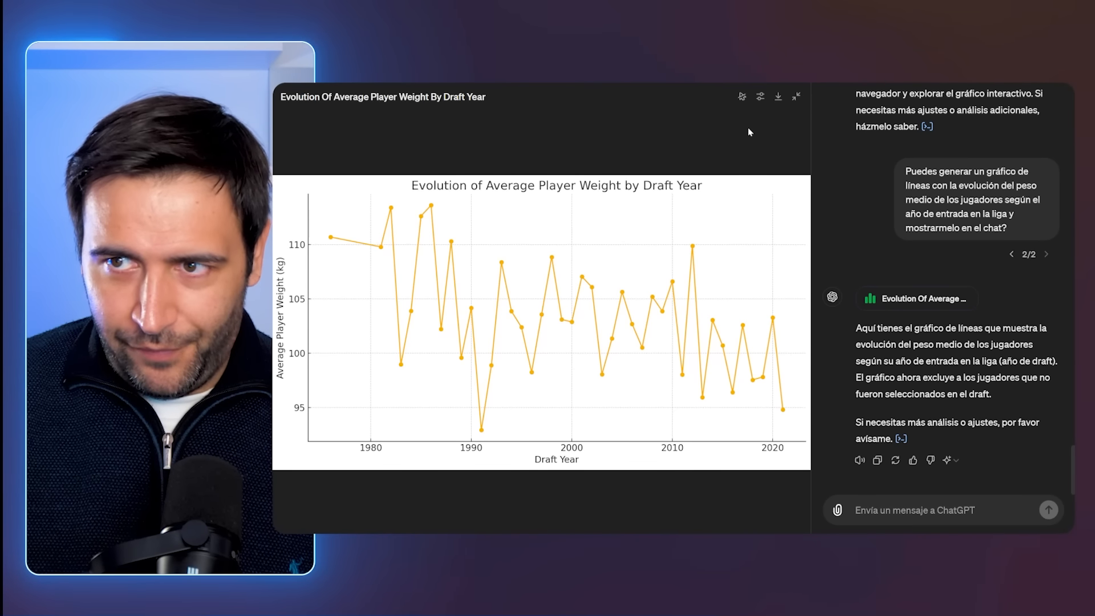
left_click(743, 97)
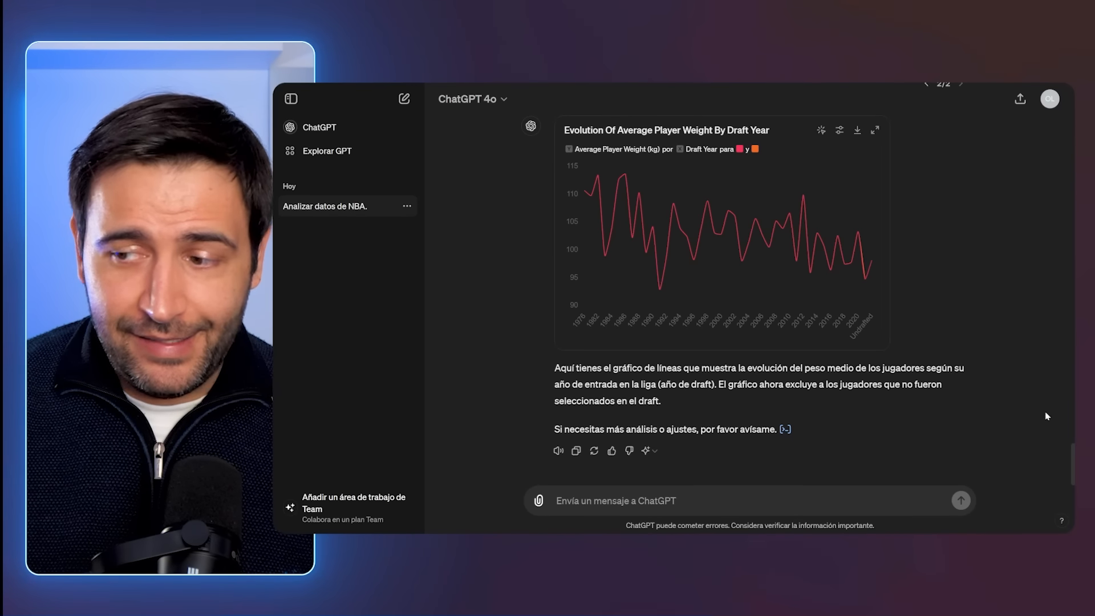
Expand the NBA Dataset With BMI table from earlier in the chat and select its age and player_height columns
left_click_drag(1072, 464, 1064, 330)
scroll(702, 292, "down", 3)
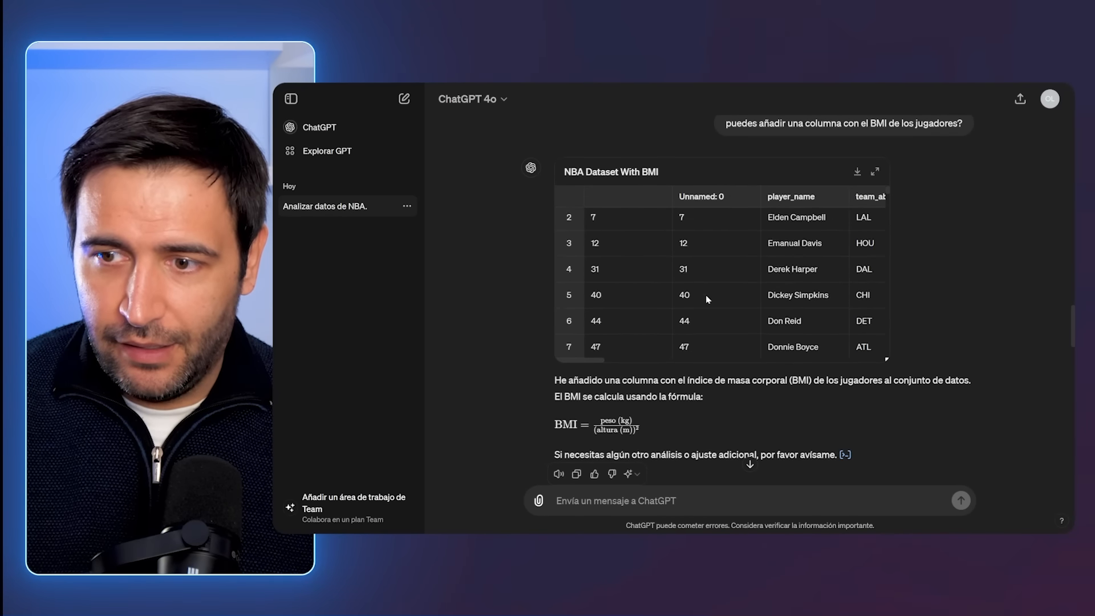
left_click(873, 174)
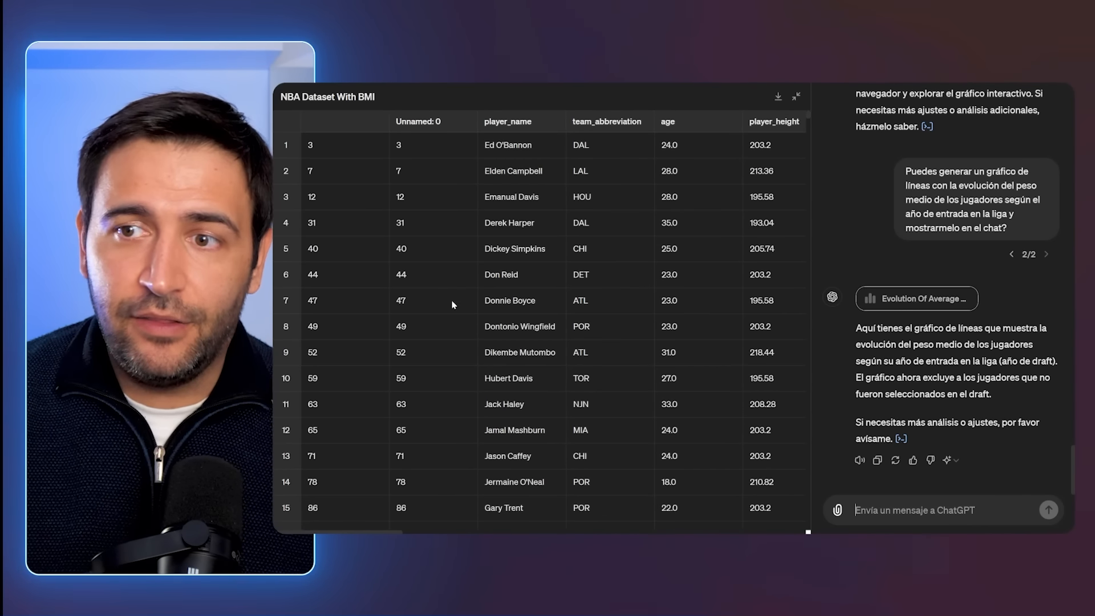
left_click(756, 126)
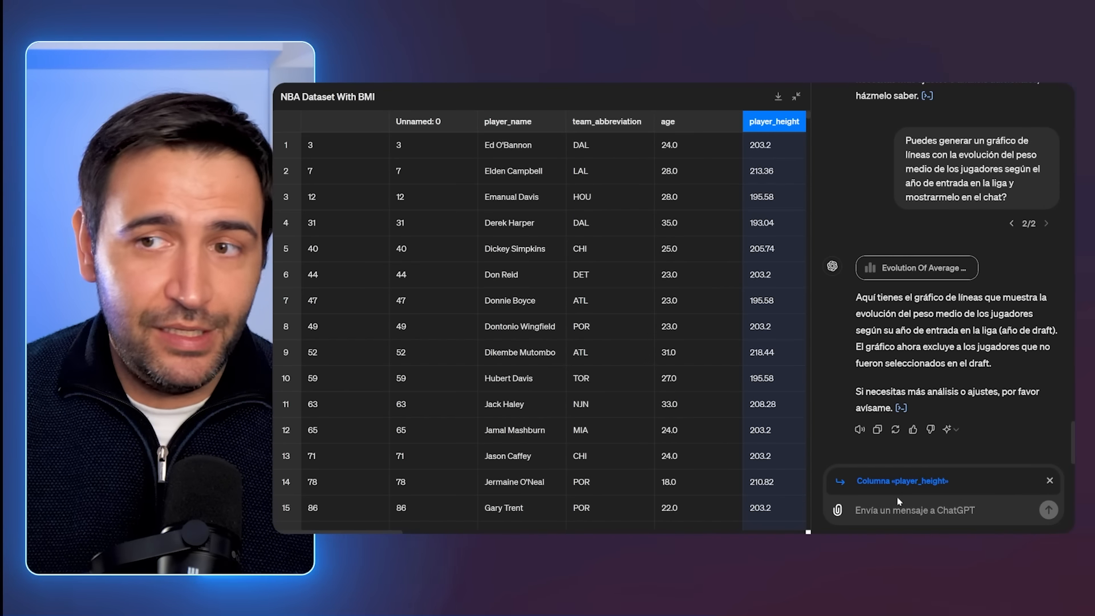
left_click(679, 125)
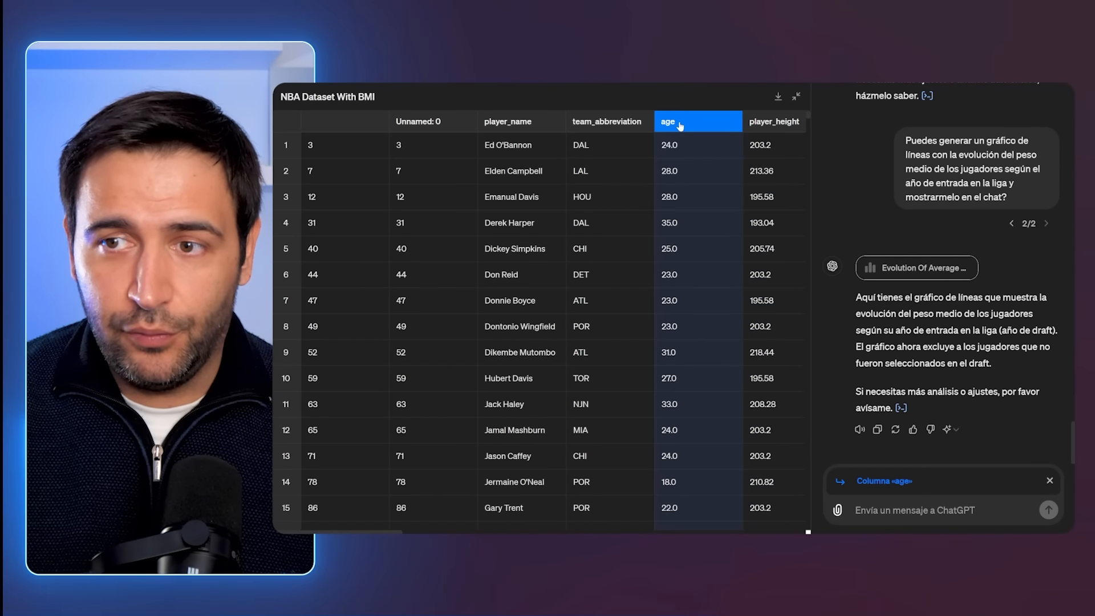
left_click(759, 120, "shift")
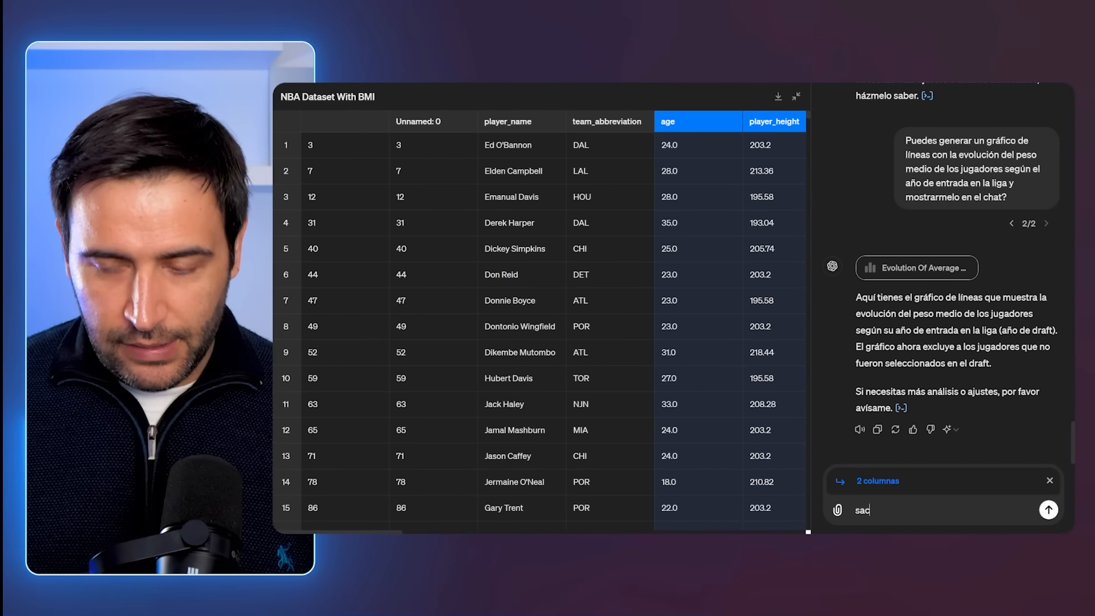
Send the prompt "sacame conclusiones de estas dos columnas seleccionadas" for the selected columns
type("sione")
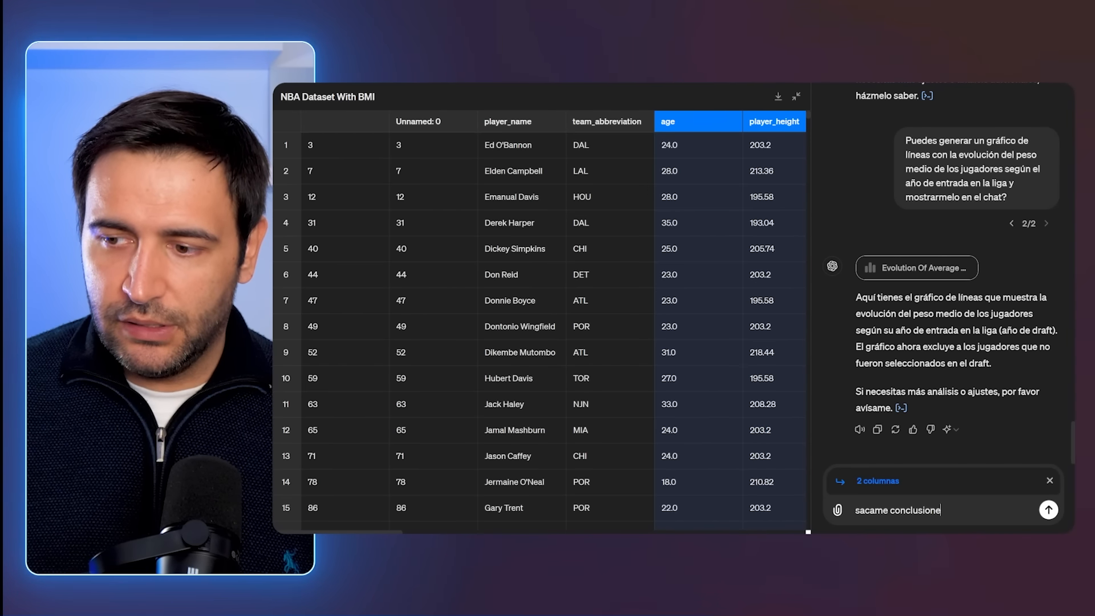
type("s de estas dos c")
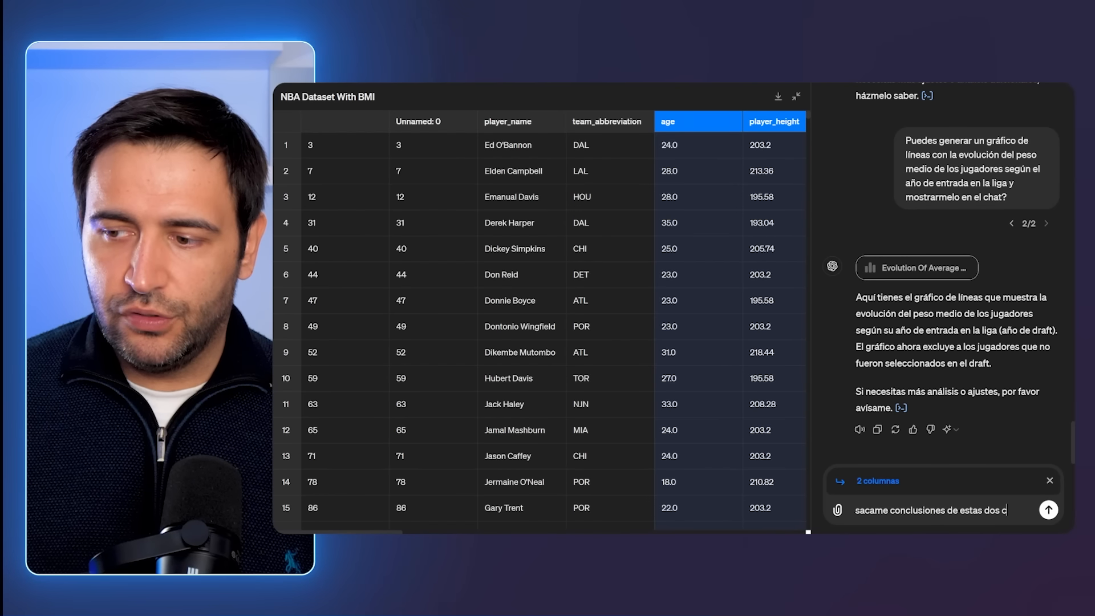
type("olu")
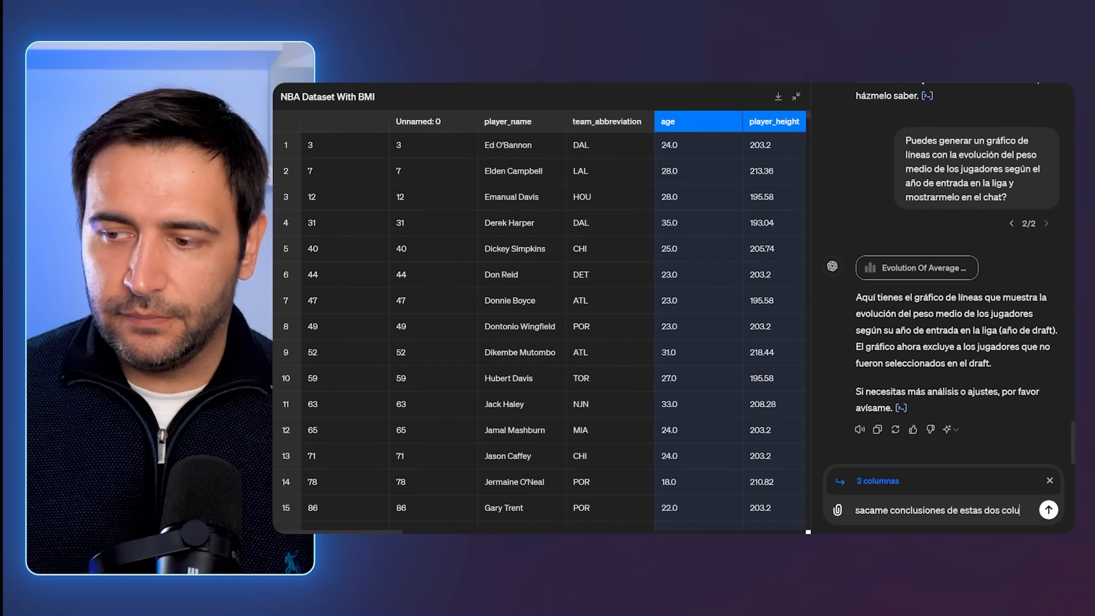
type("mnas seleccionadas")
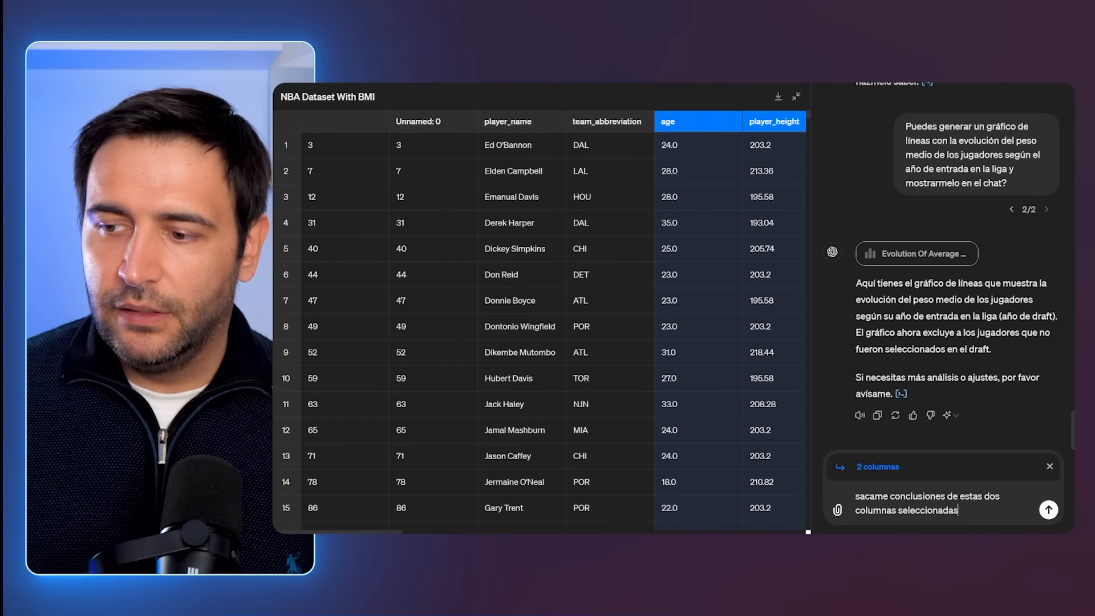
key("Return")
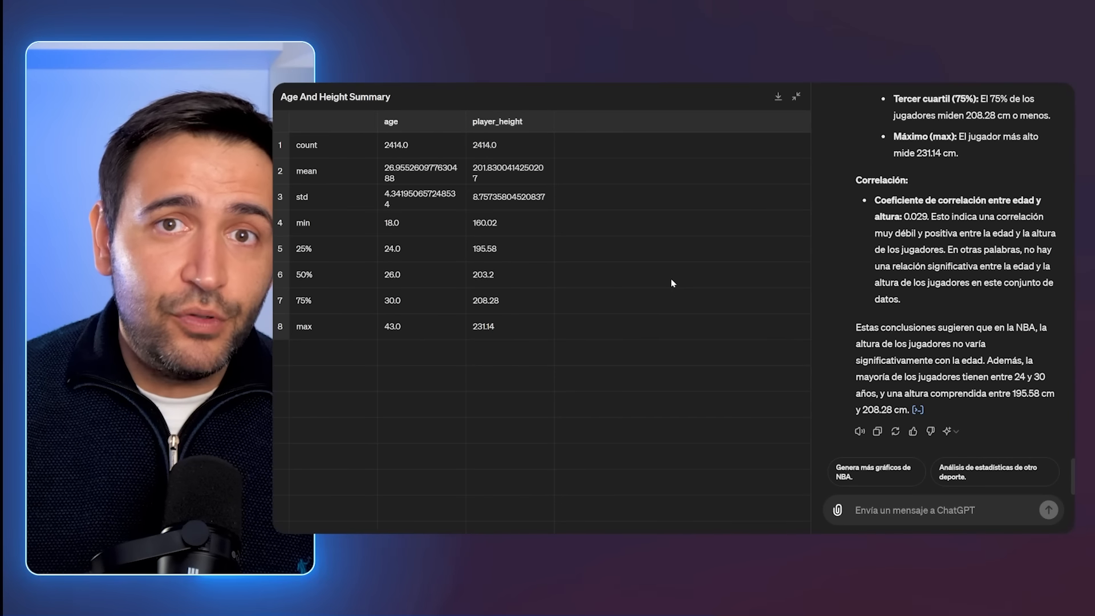
Collapse the Age And Height Summary table and look at the available sources for attaching files
left_click(796, 97)
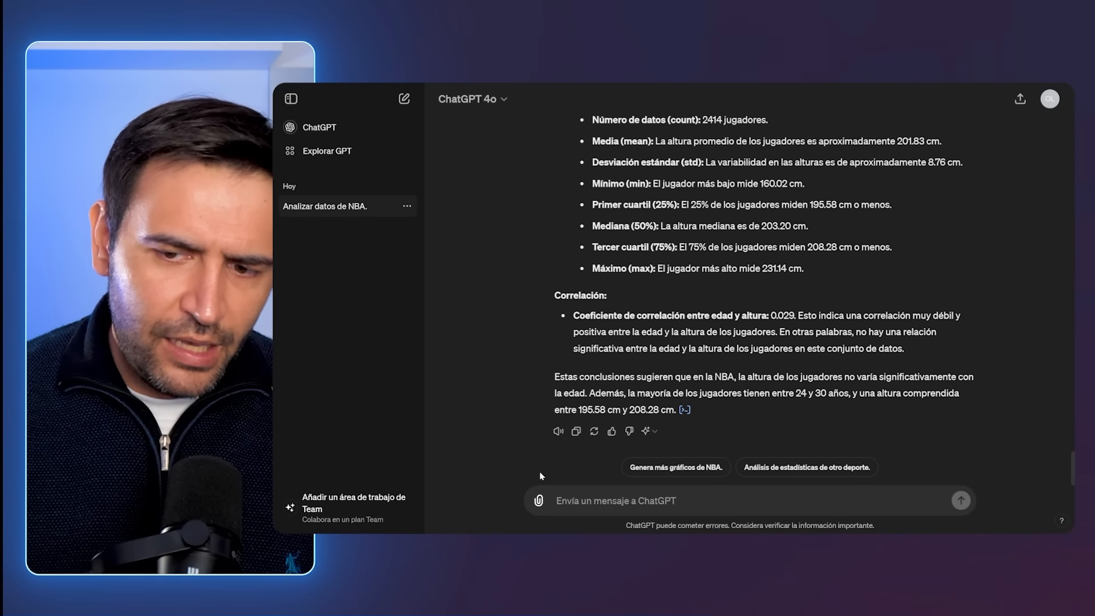
left_click(539, 502)
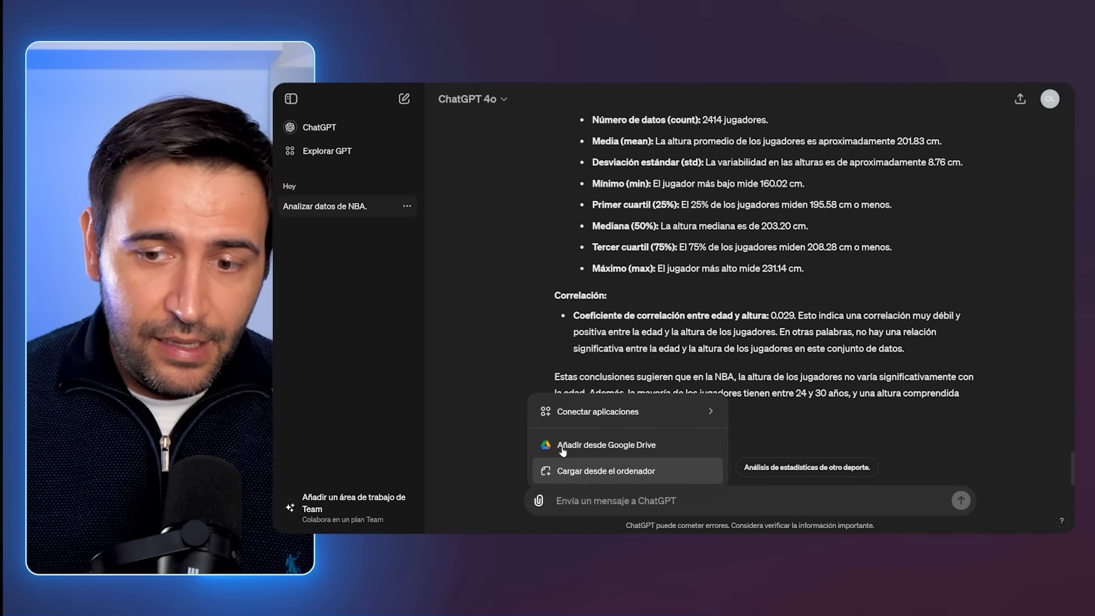
left_click(456, 236)
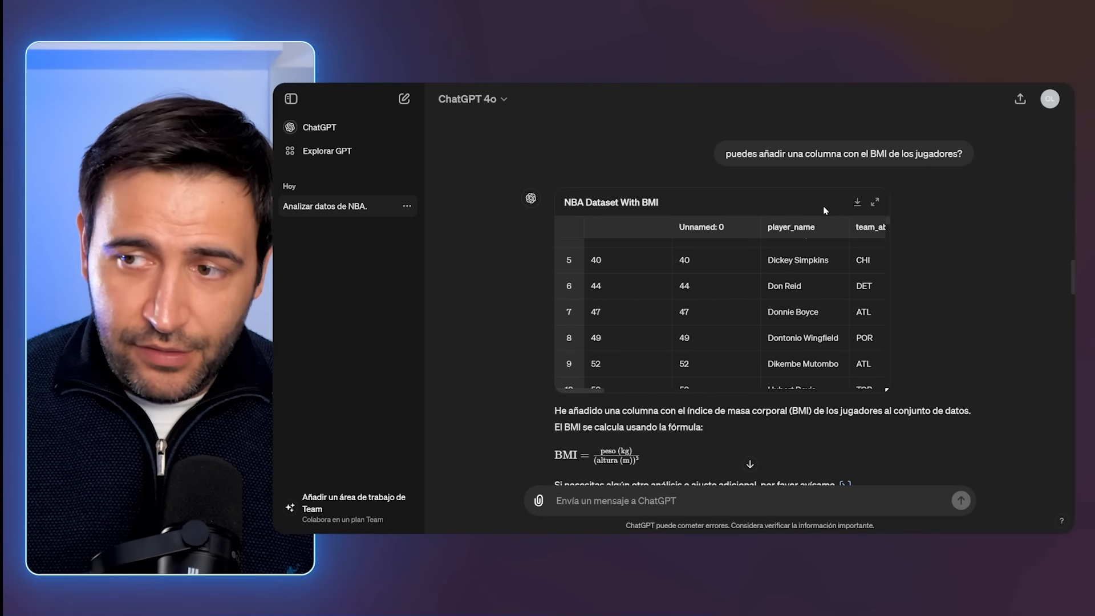
Expand the NBA Dataset With BMI table, check its BMI column, and download the dataset
left_click(876, 203)
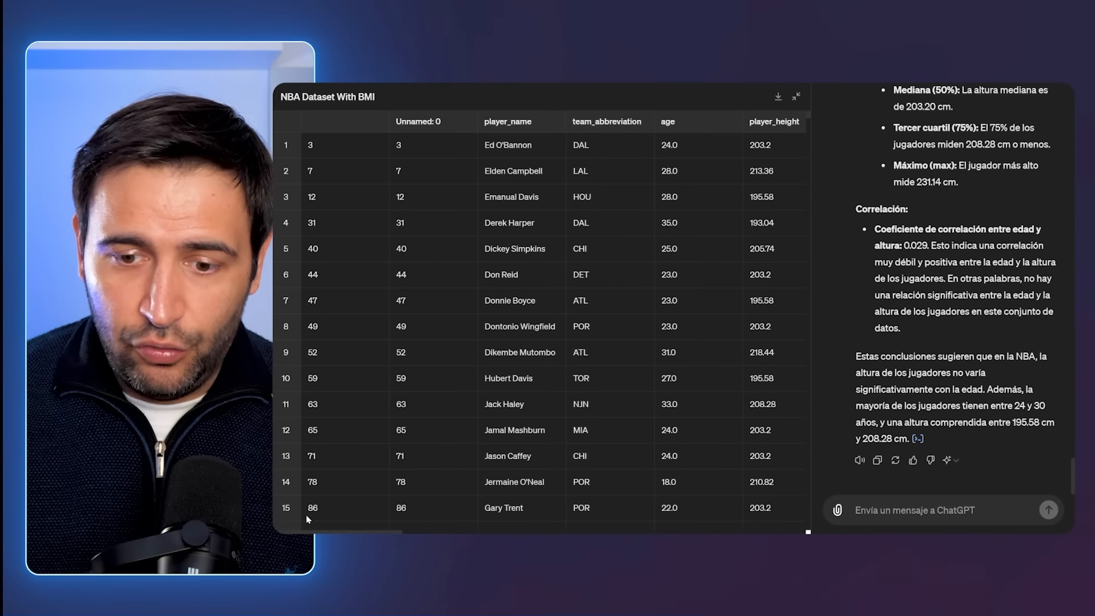
scroll(542, 319, "right", 15)
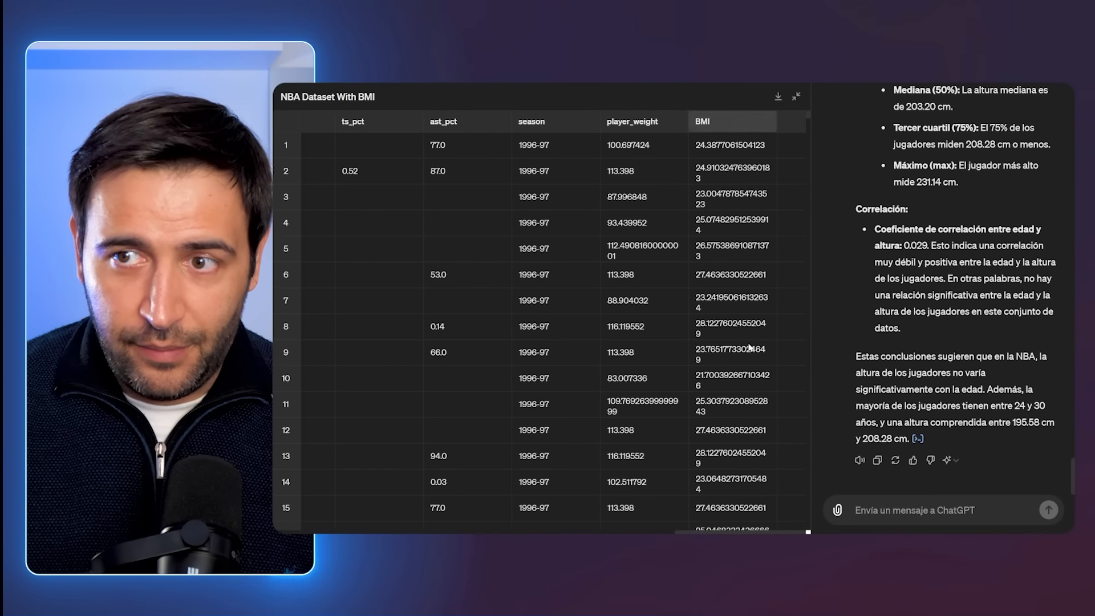
left_click(778, 99)
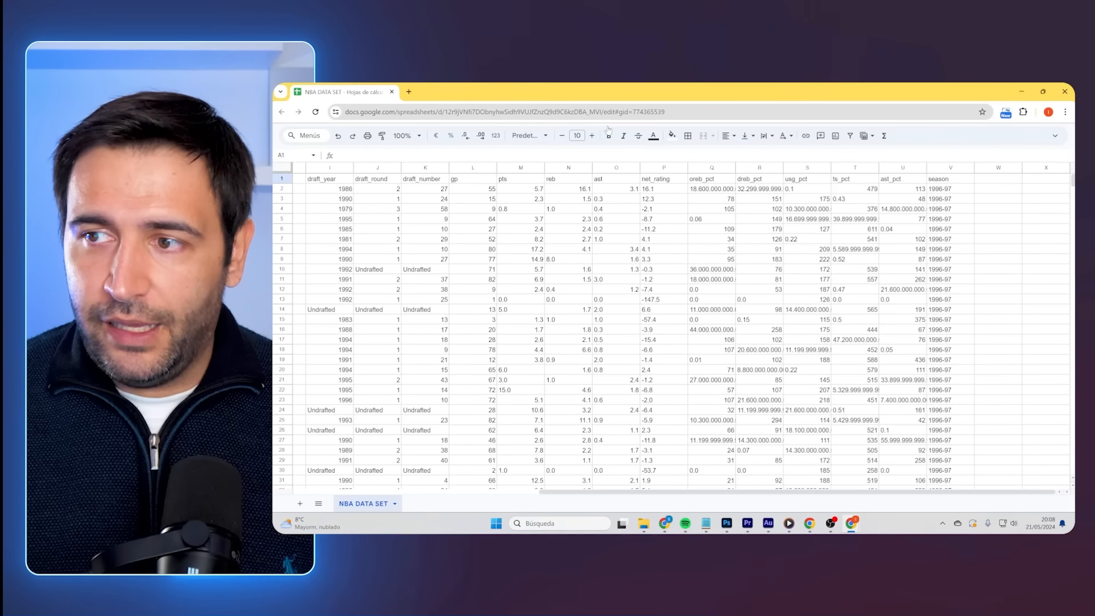
Switch to the NBA DATA SET spreadsheet in Google Sheets, reload it, and check its last columns for changes
left_click(519, 112)
key("Return")
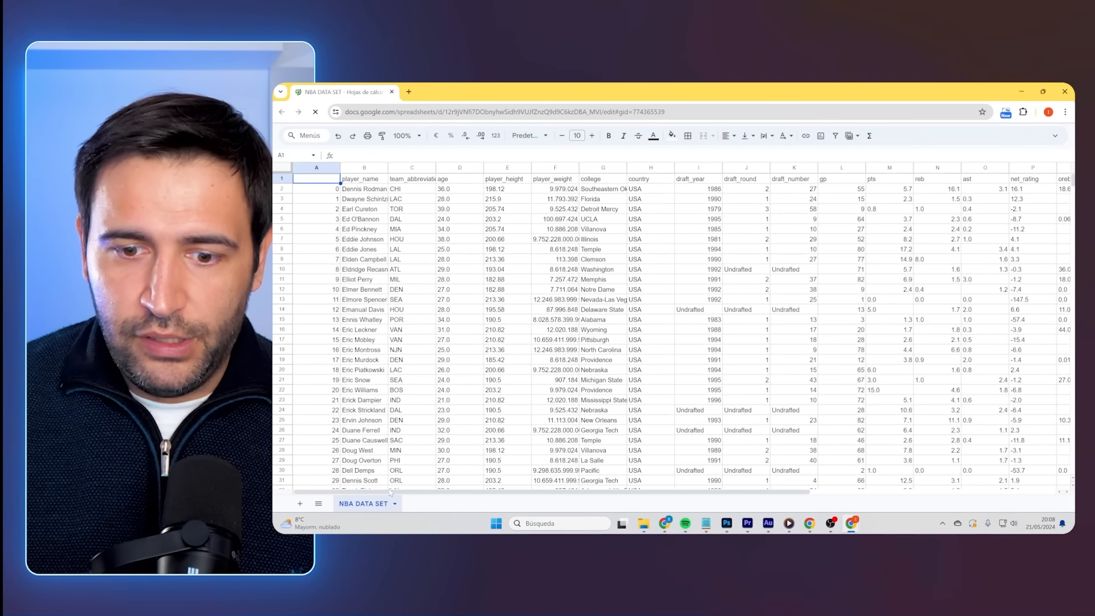
left_click_drag(388, 494, 633, 494)
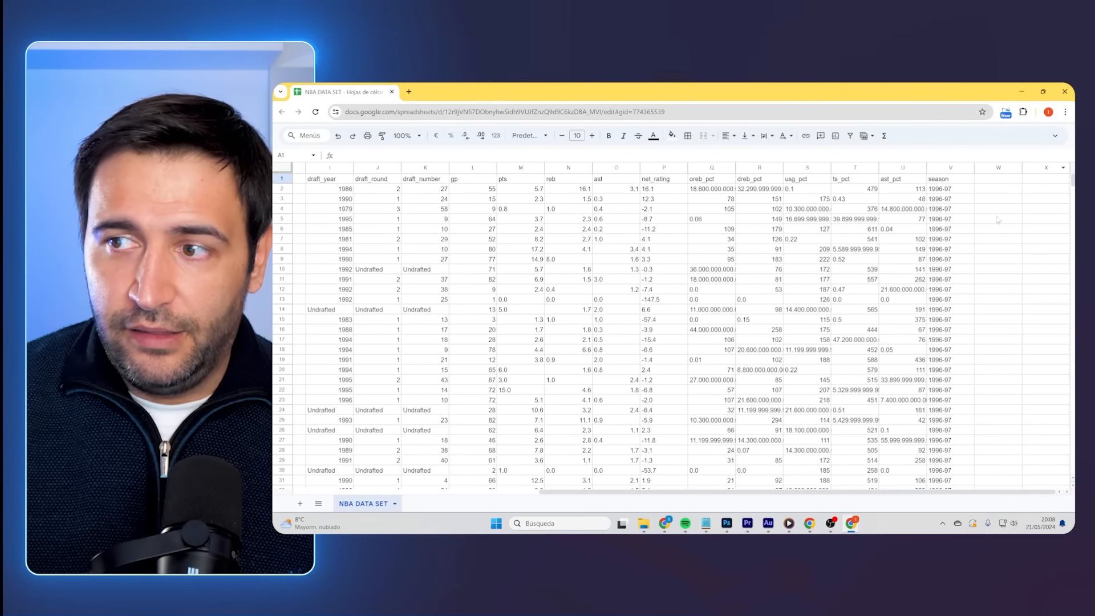